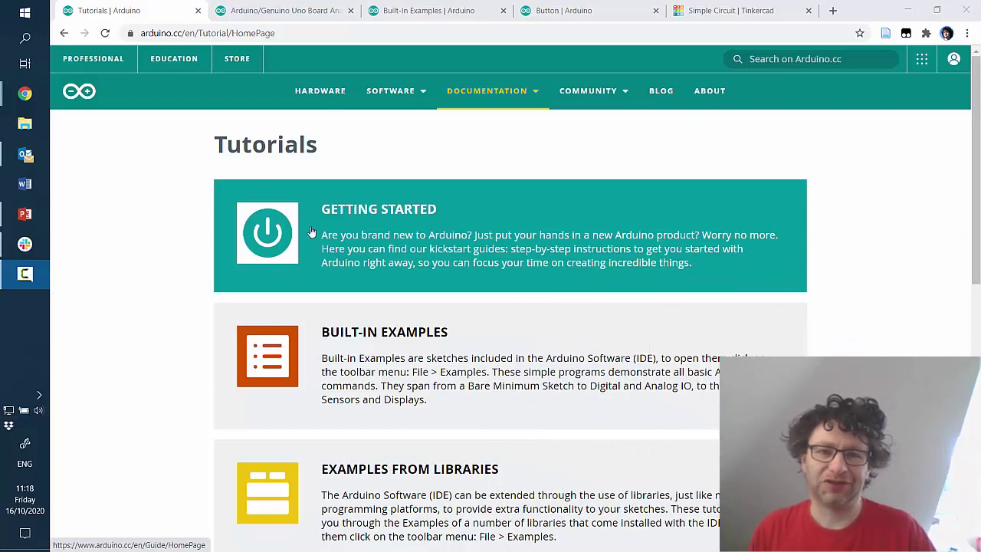
- Look over the Uno board anatomy pin list, then close that page
left_click(304, 11)
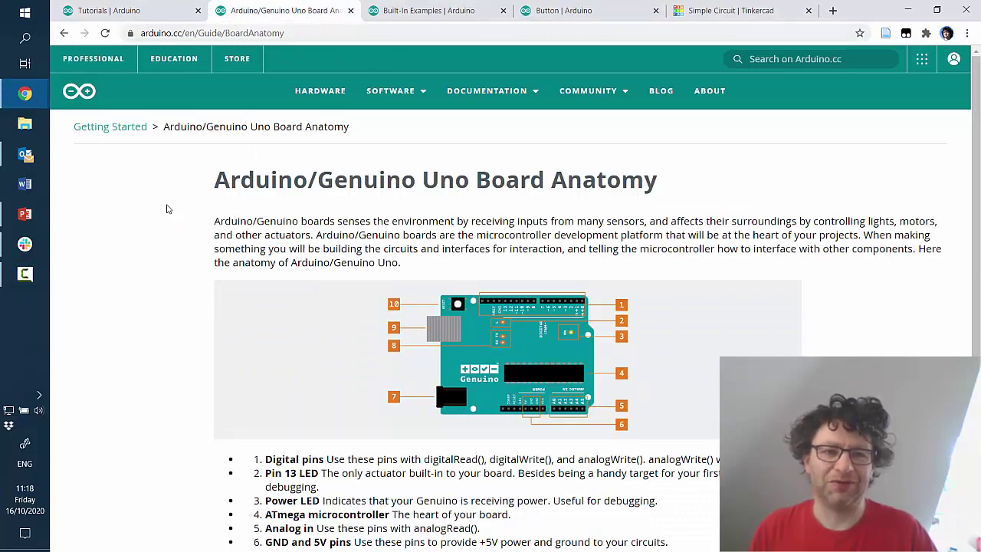
scroll(435, 278, "down", 2)
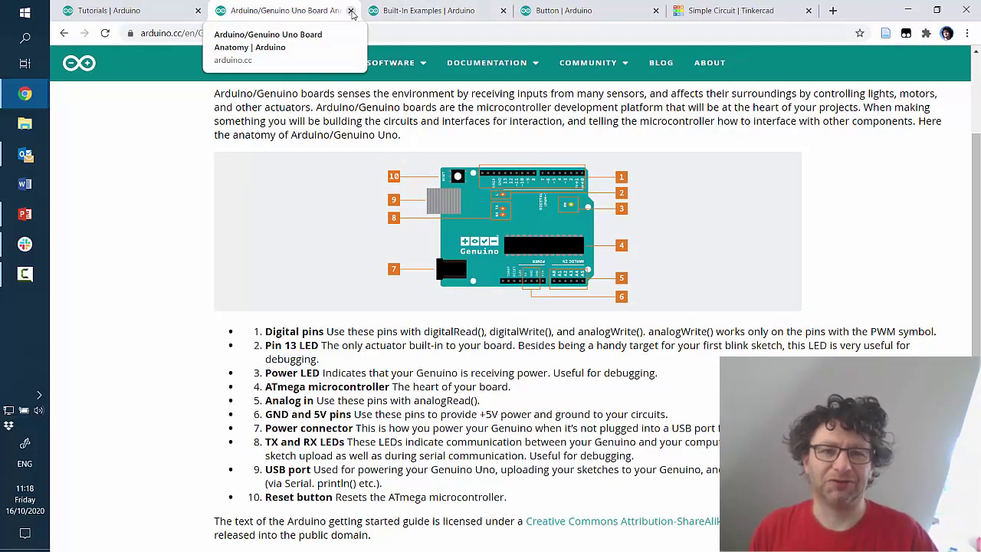
left_click(351, 10)
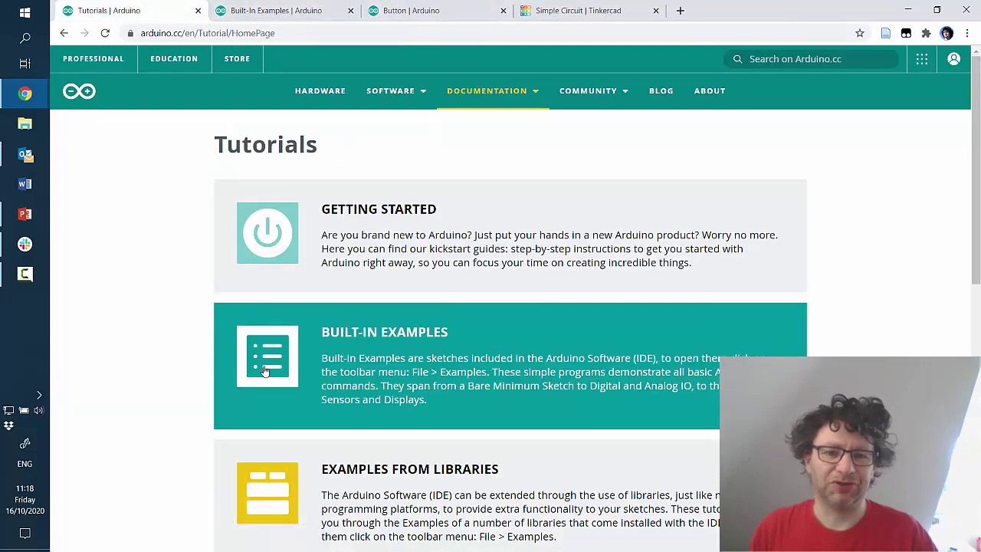
- Close the Tutorials page and browse Built-In Examples down to the Digital section
left_click(198, 10)
scroll(205, 291, "down", 7)
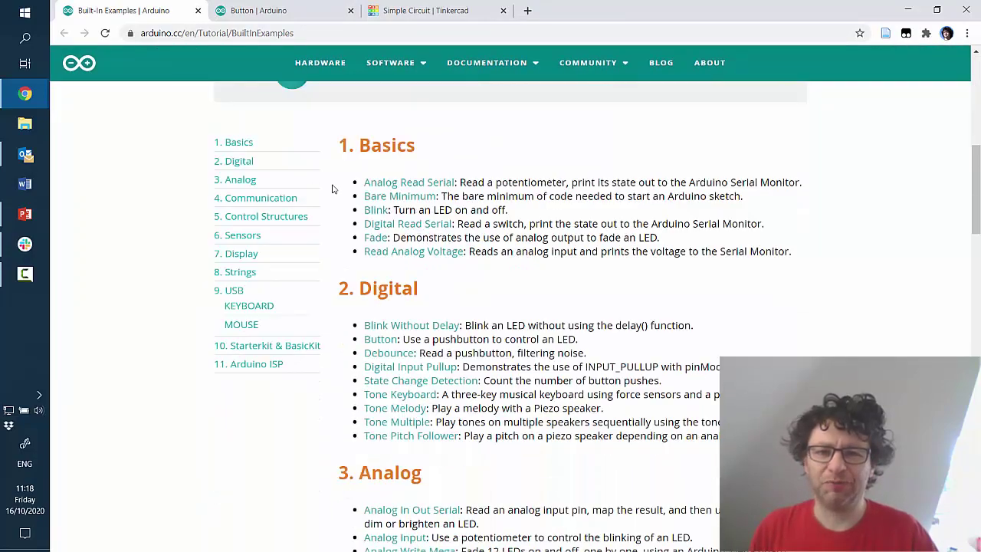
scroll(332, 189, "down", 3)
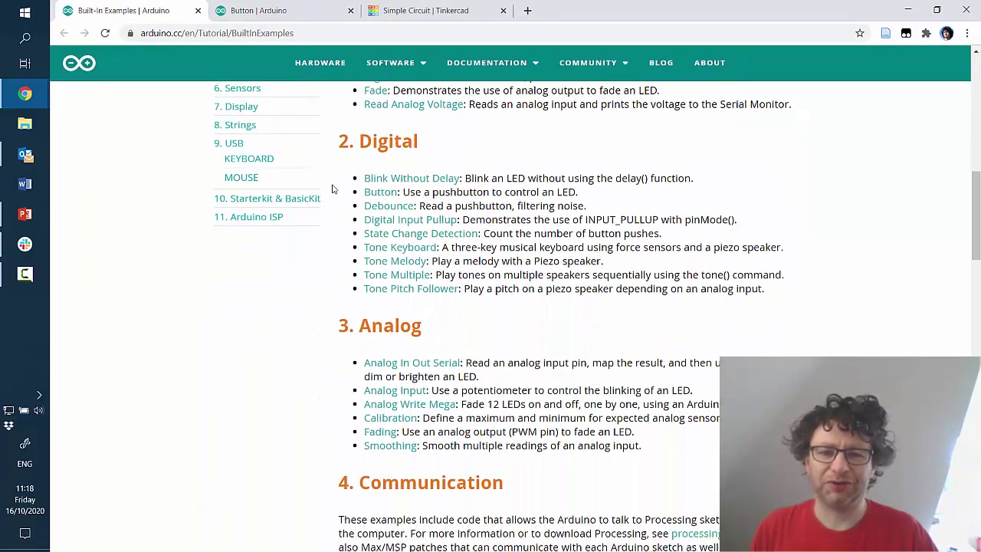
scroll(333, 190, "up", 2)
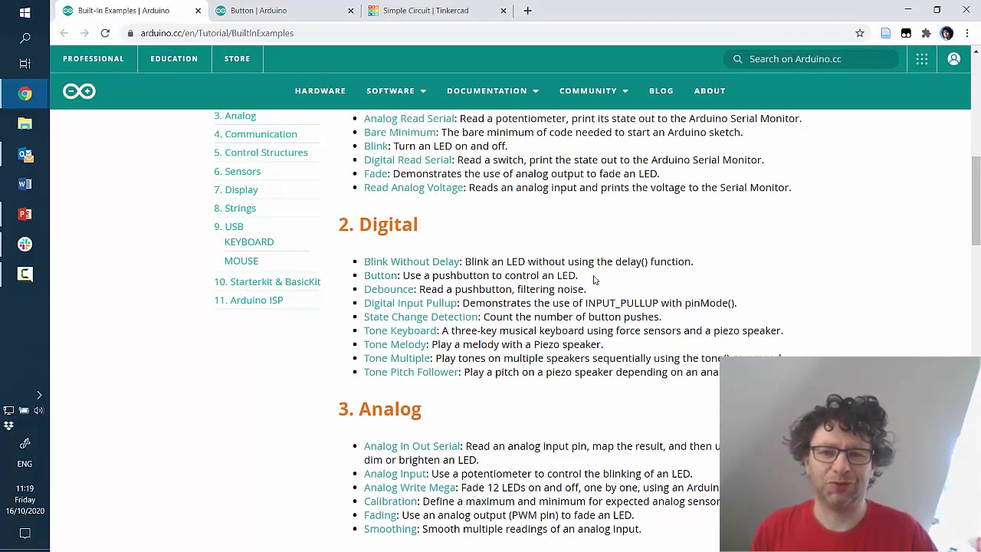
- Close Built-In Examples and read through the Button example's circuit, schematic and code sections
left_click(197, 10)
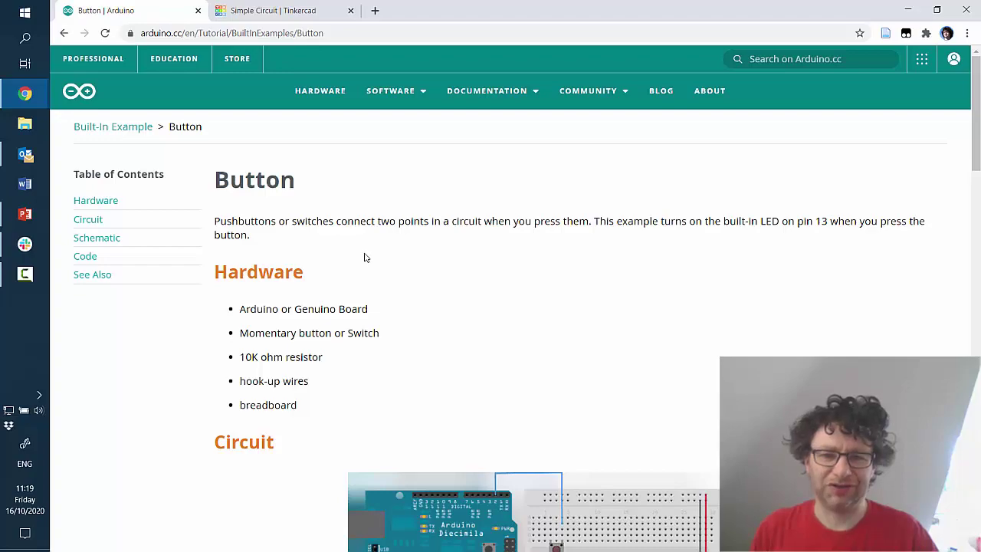
scroll(364, 258, "down", 7)
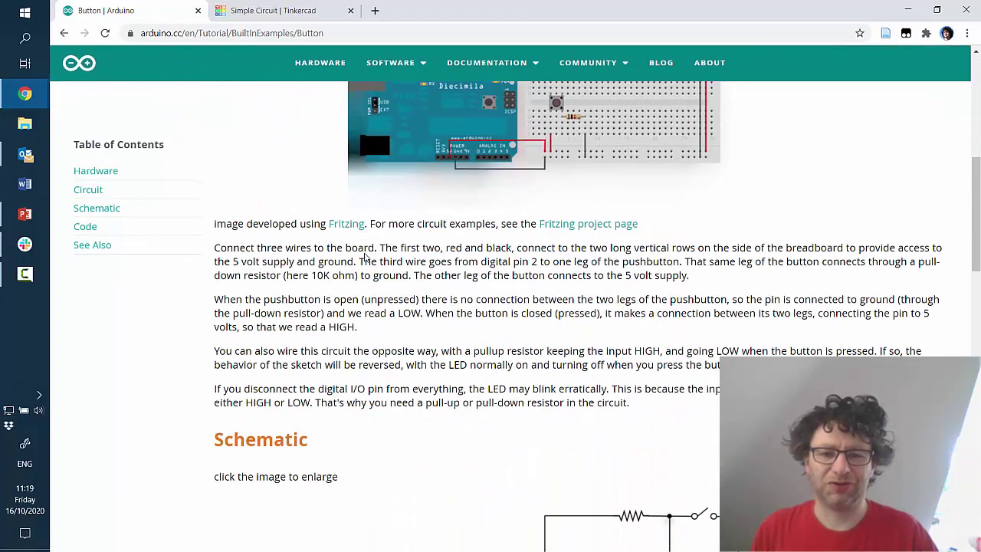
scroll(366, 257, "down", 5)
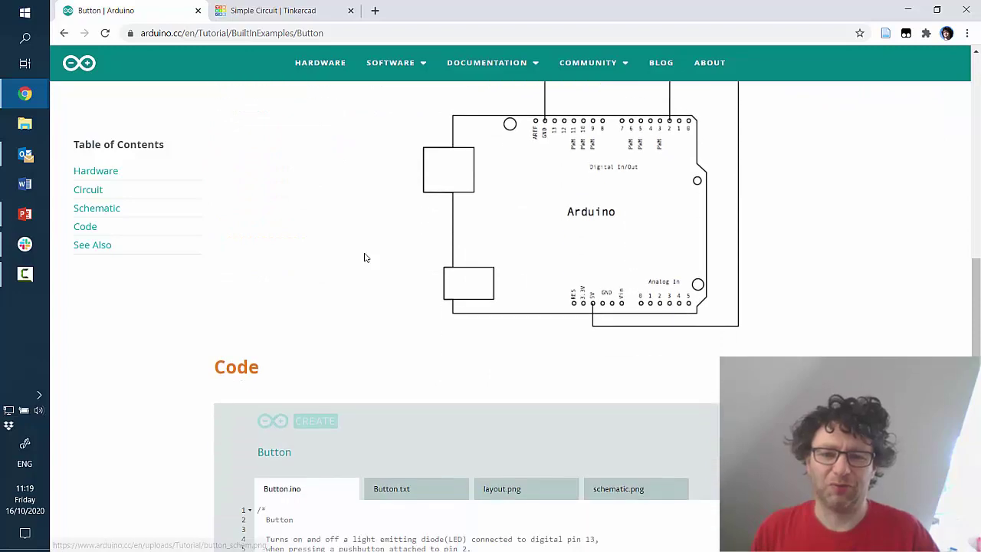
scroll(366, 258, "down", 4)
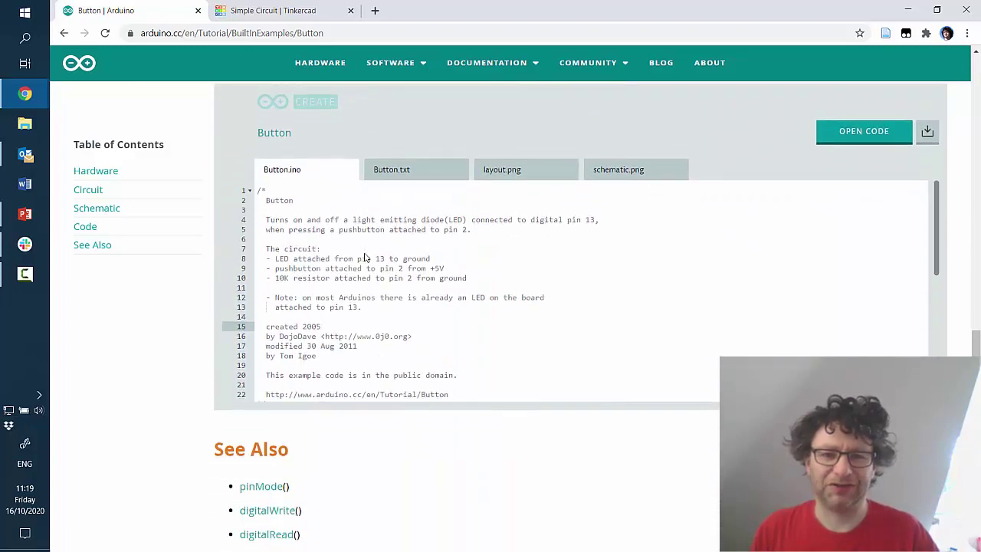
scroll(537, 263, "up", 6)
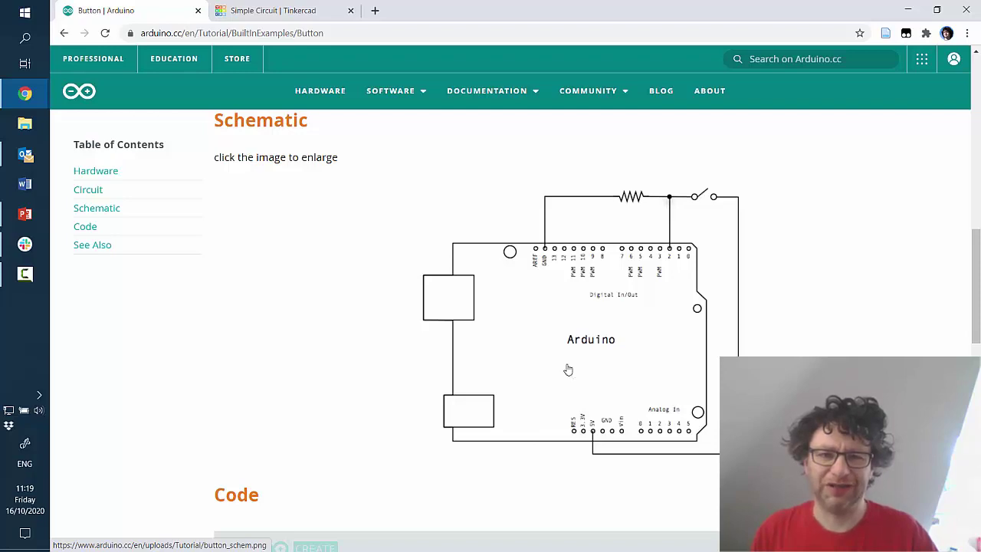
scroll(569, 374, "up", 5)
scroll(569, 365, "up", 3)
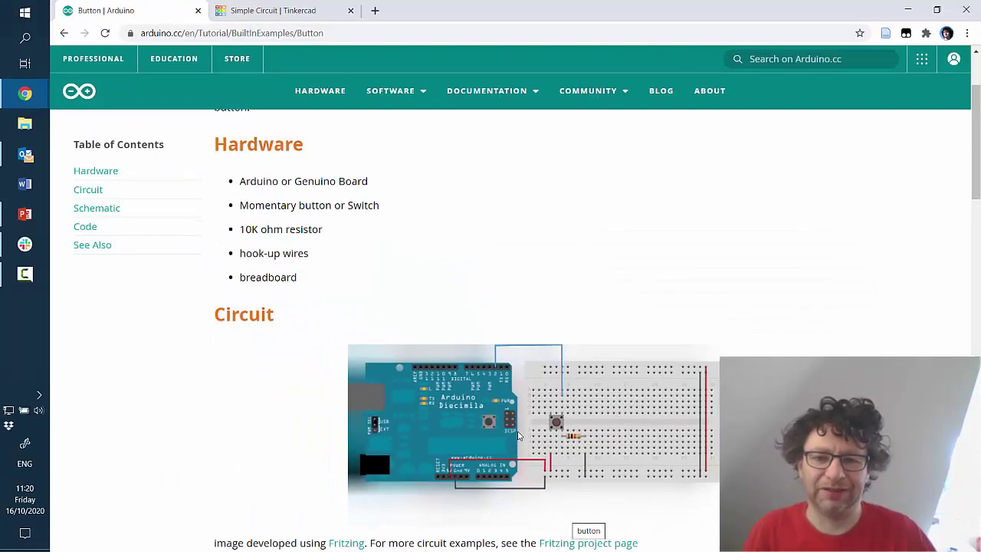
scroll(550, 510, "down", 6)
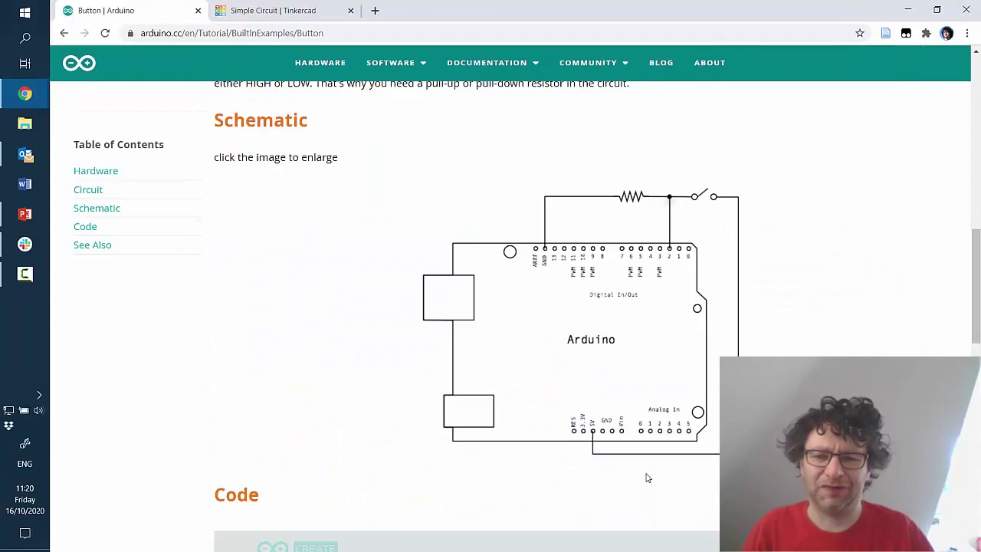
scroll(620, 449, "up", 7)
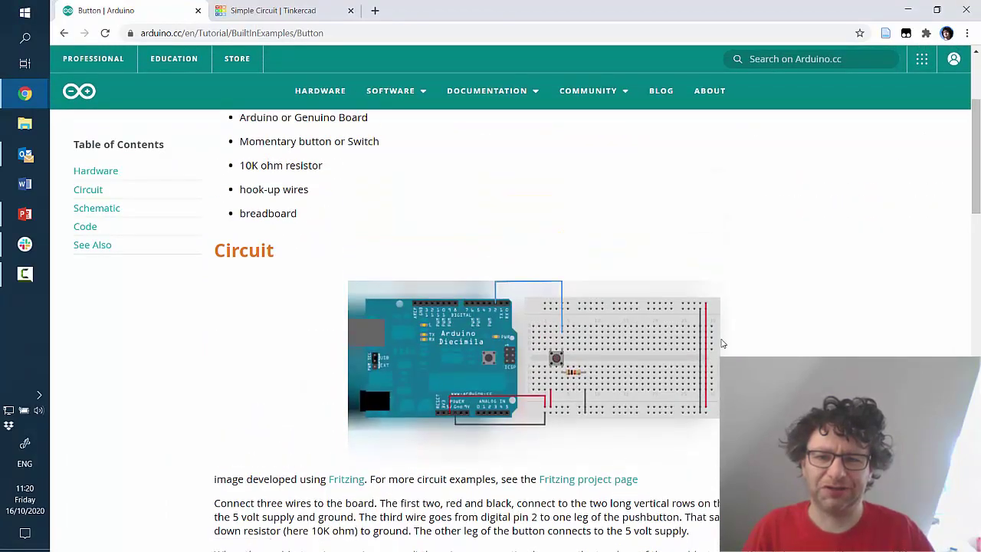
scroll(658, 476, "down", 7)
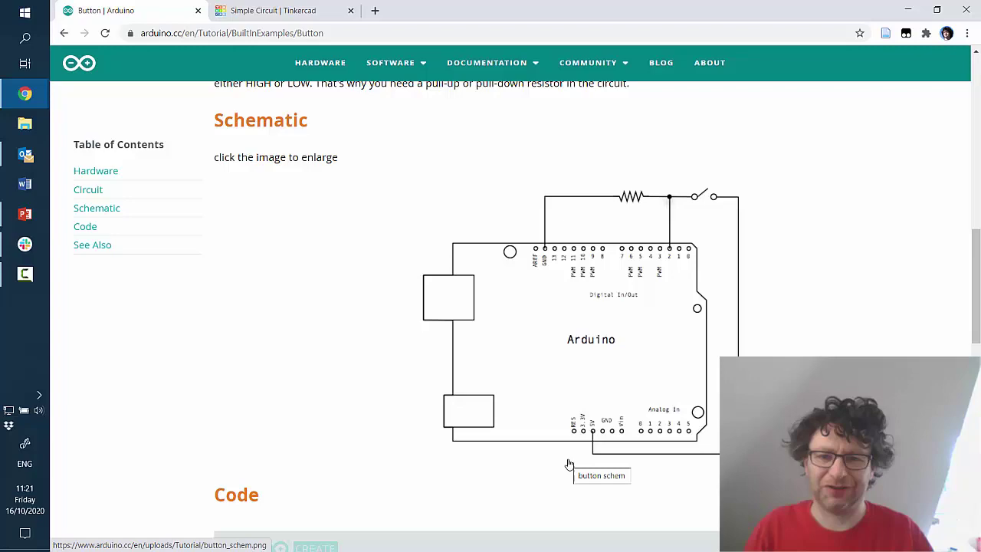
scroll(569, 462, "down", 3)
scroll(690, 500, "down", 2)
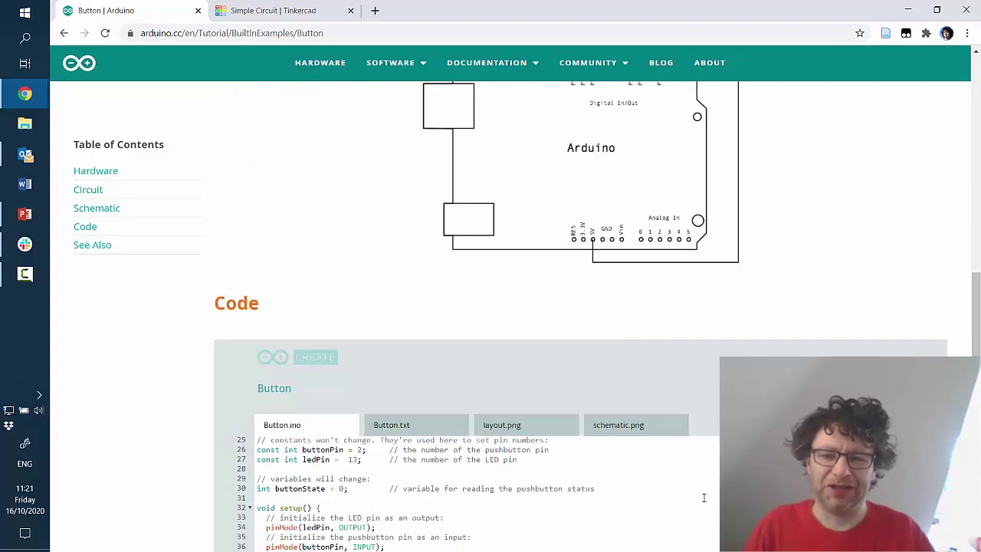
scroll(689, 499, "down", 5)
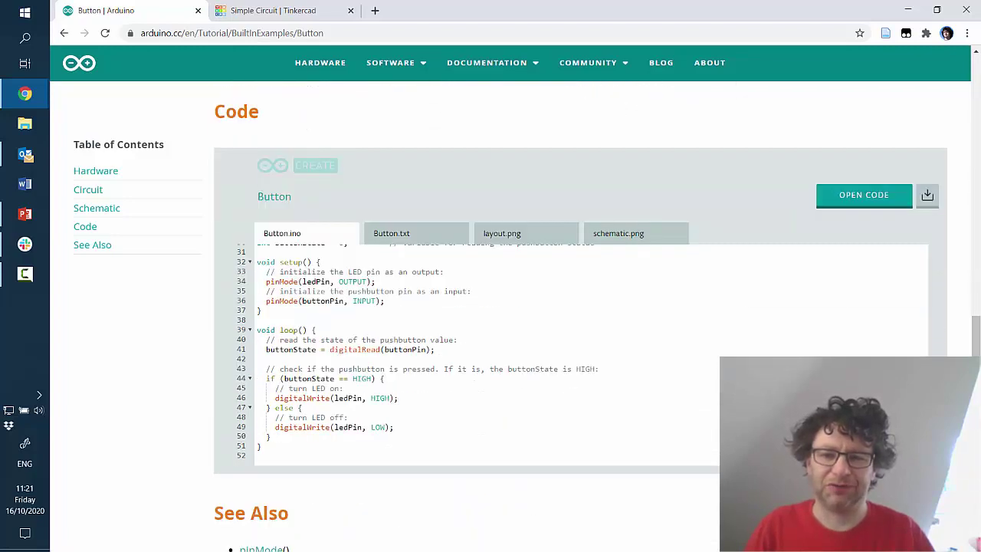
- Create a new circuit from the Tinkercad dashboard and name it 'Arduino Button Test'
left_click(256, 15)
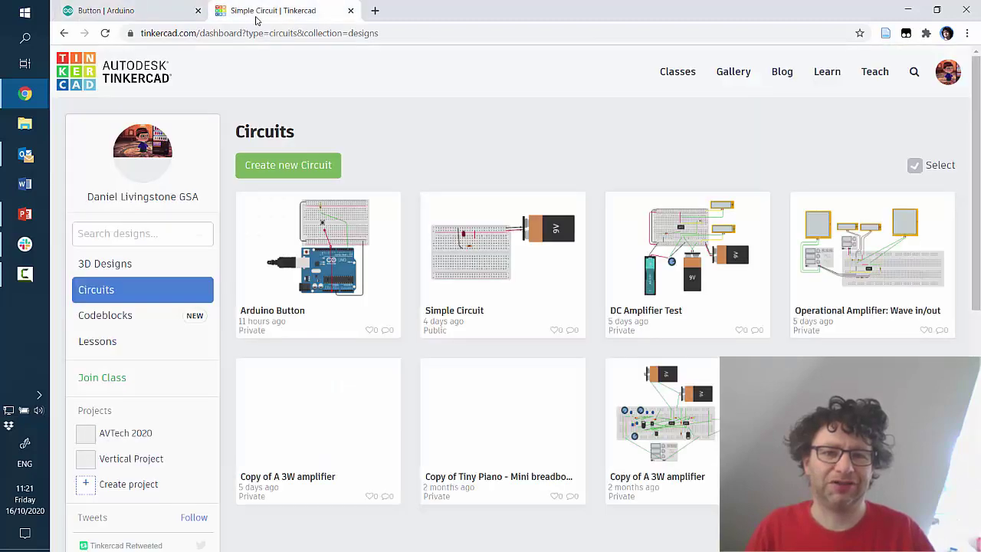
left_click(278, 169)
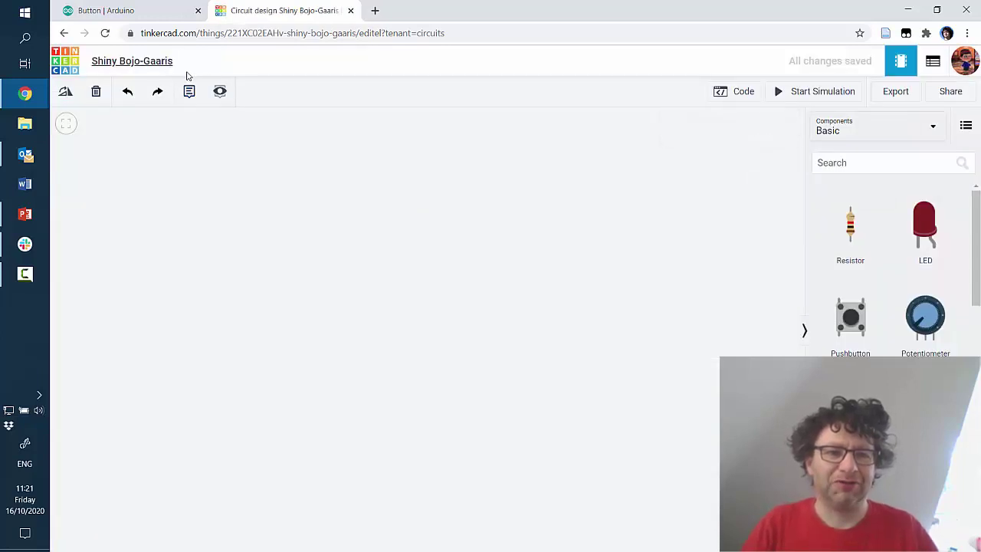
left_click(151, 67)
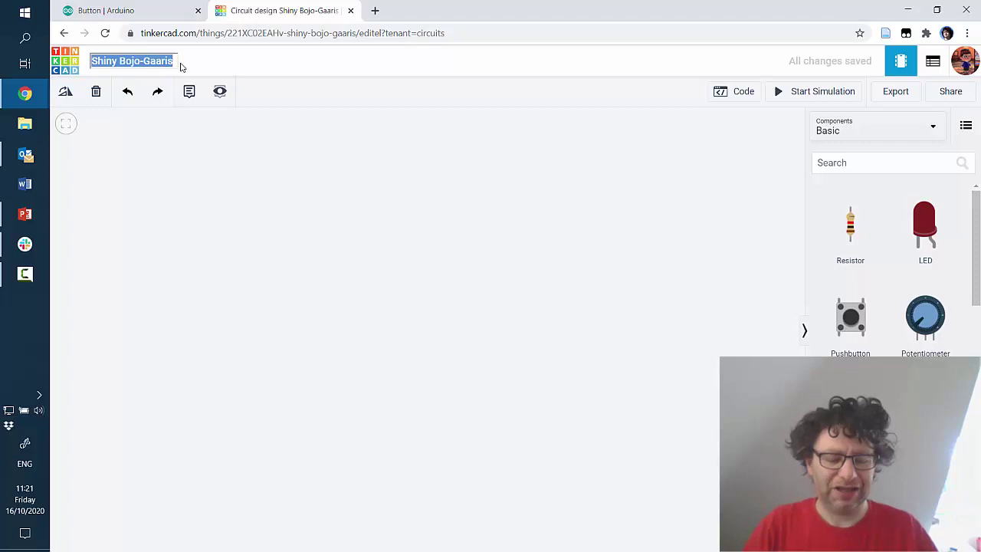
type("Ardui")
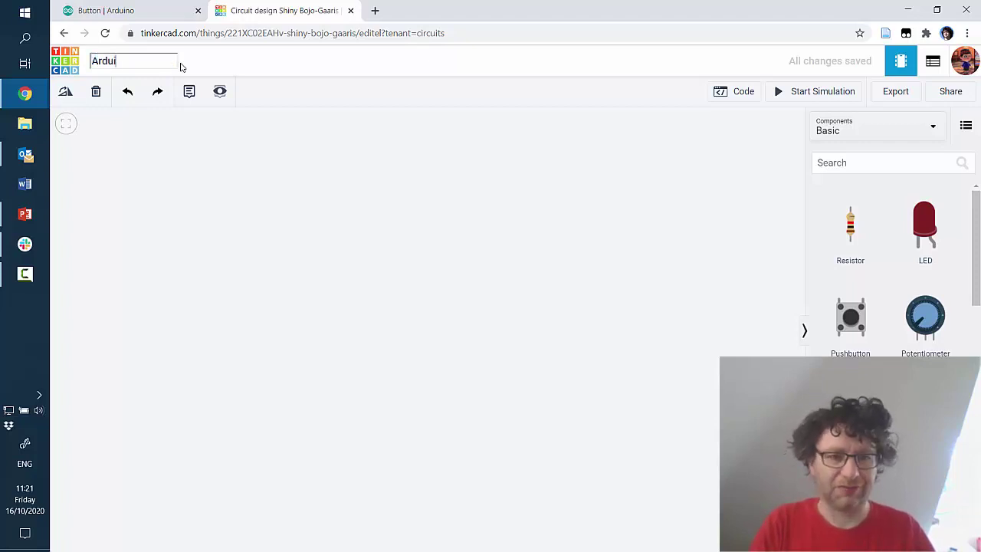
type("no Button Test")
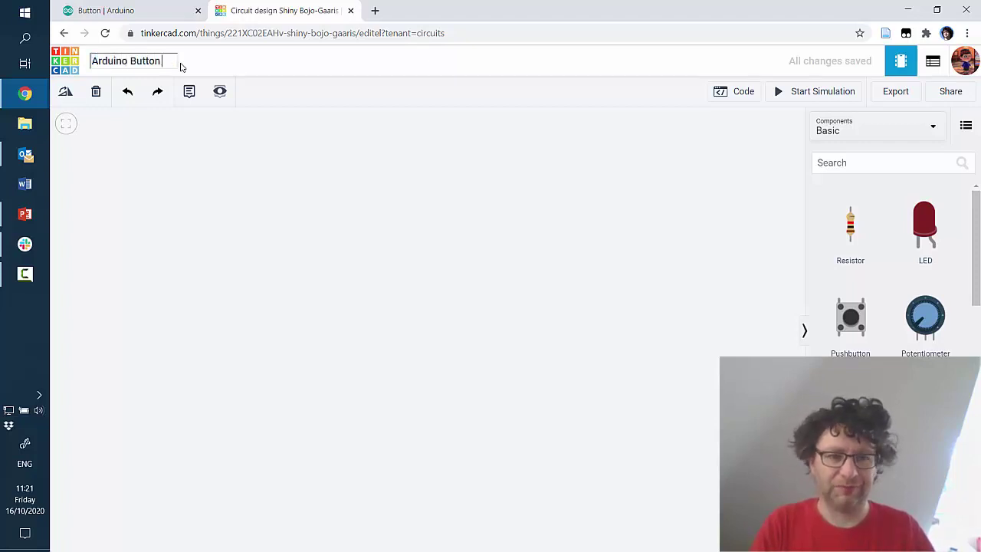
left_click(240, 137)
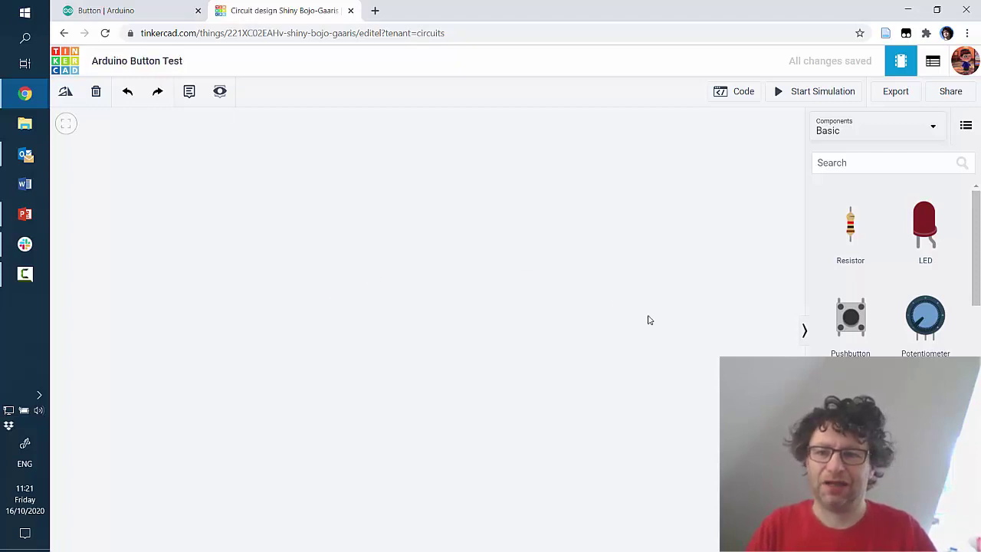
- Add an Arduino Uno R3 and a Breadboard Small, placing the breadboard above the board
scroll(925, 341, "down", 3)
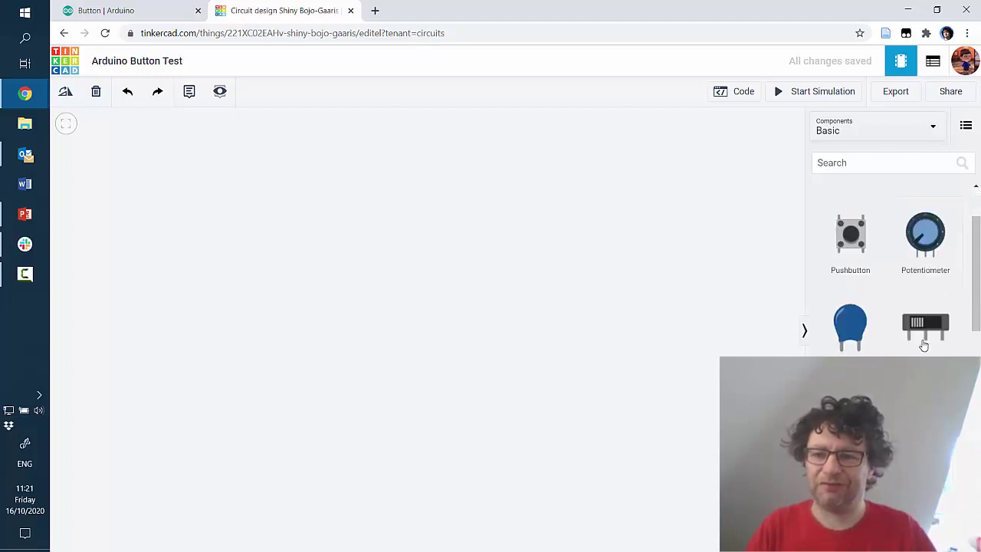
scroll(922, 346, "up", 2)
scroll(922, 348, "down", 2)
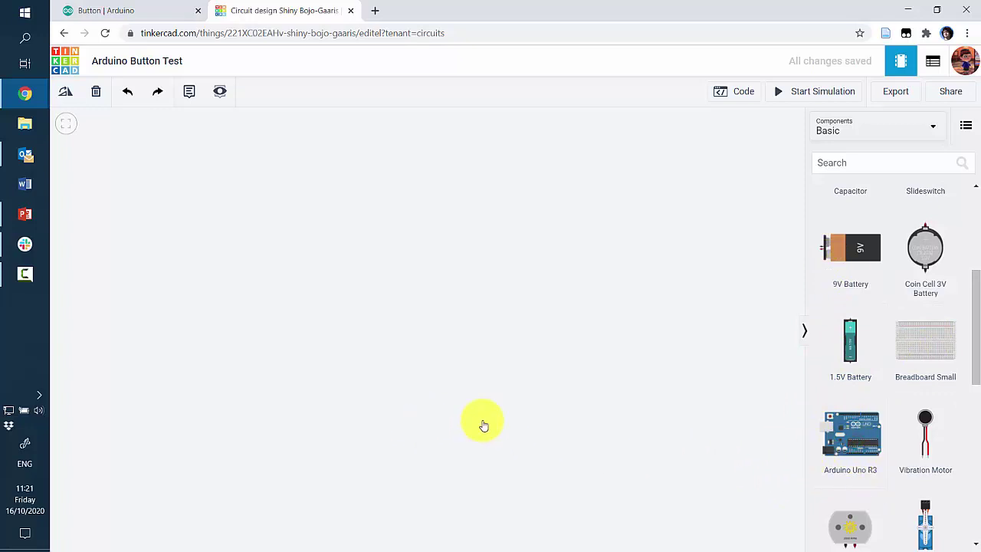
left_click(839, 453)
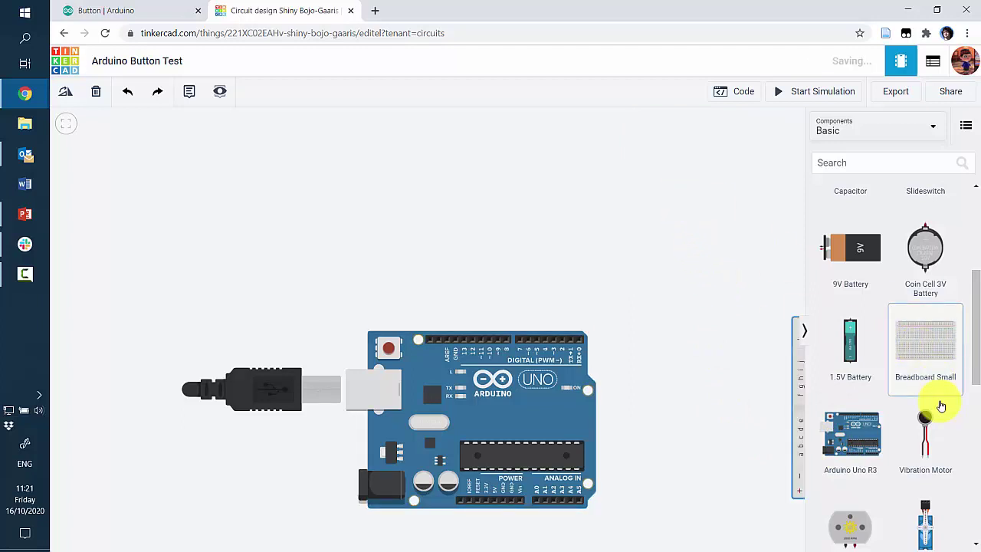
left_click_drag(941, 407, 603, 222)
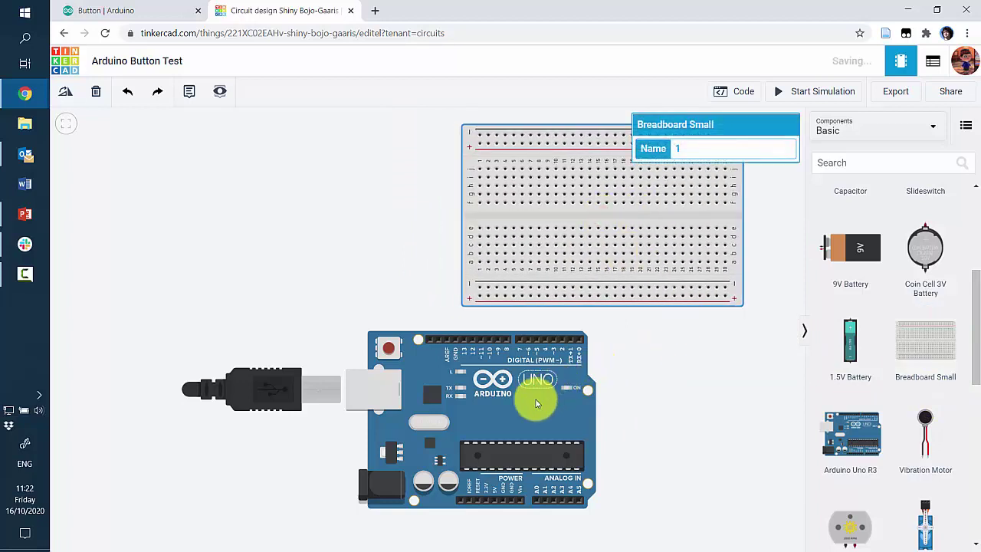
left_click_drag(546, 395, 454, 404)
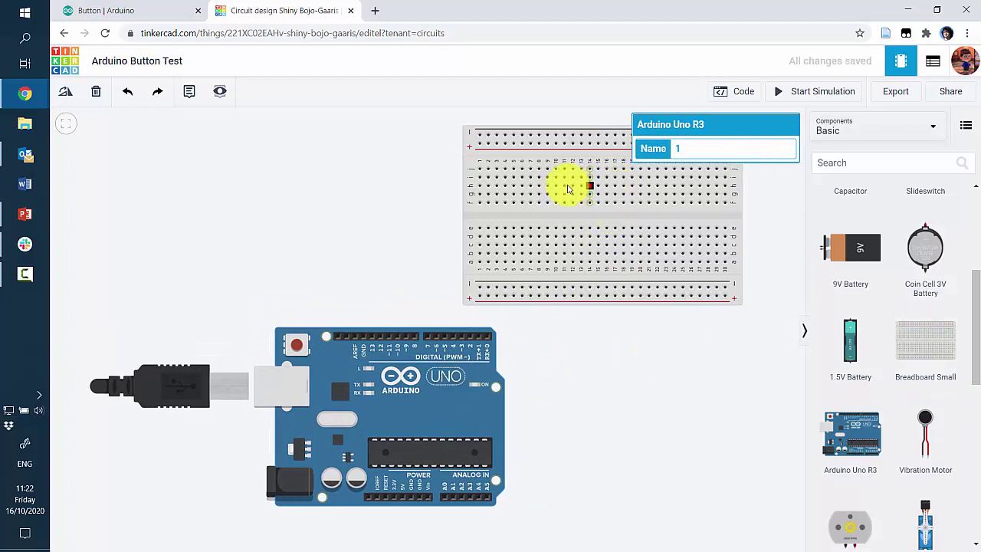
left_click(460, 133)
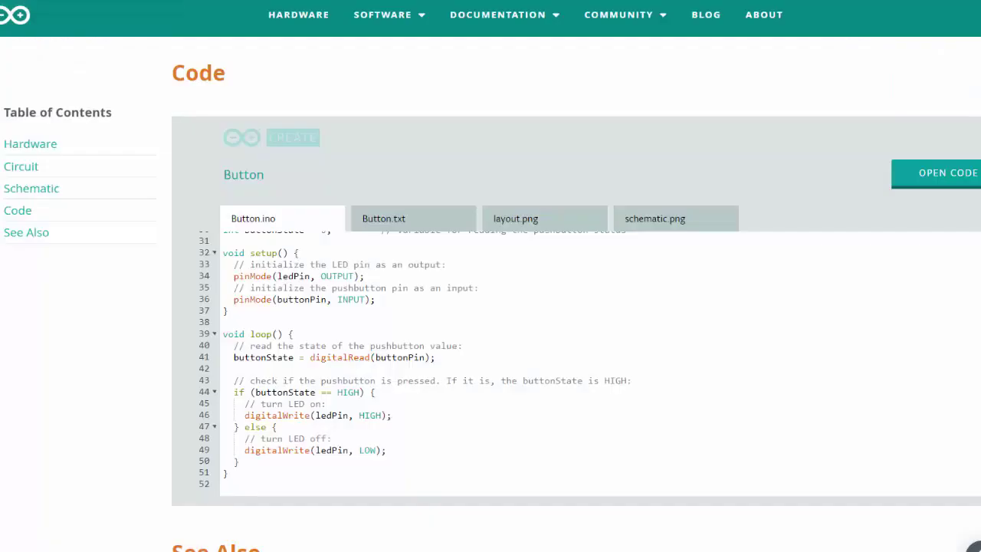
- Wire the Arduino GND pin to the breadboard's top negative rail with a straight bend
scroll(819, 131, "up", 5)
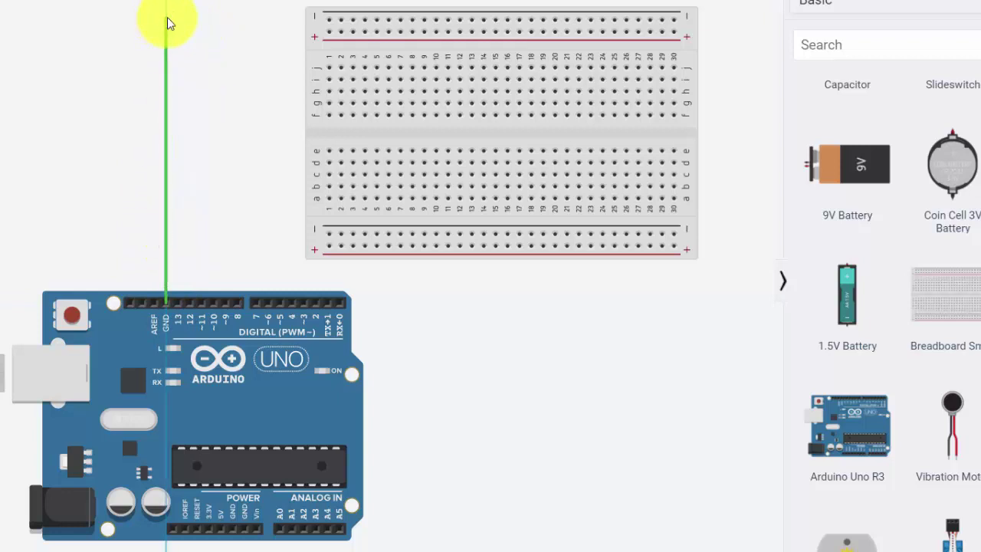
left_click(166, 18)
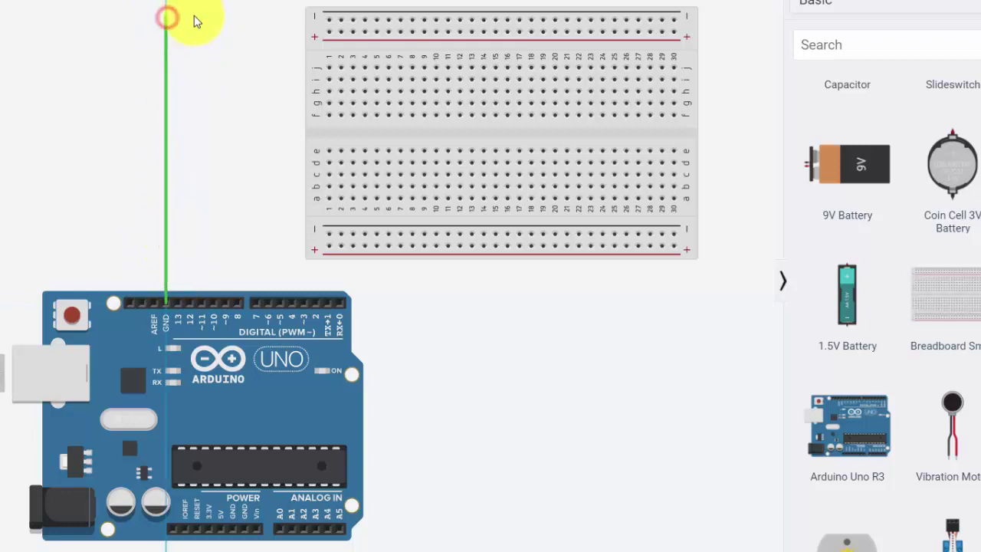
left_click(326, 19)
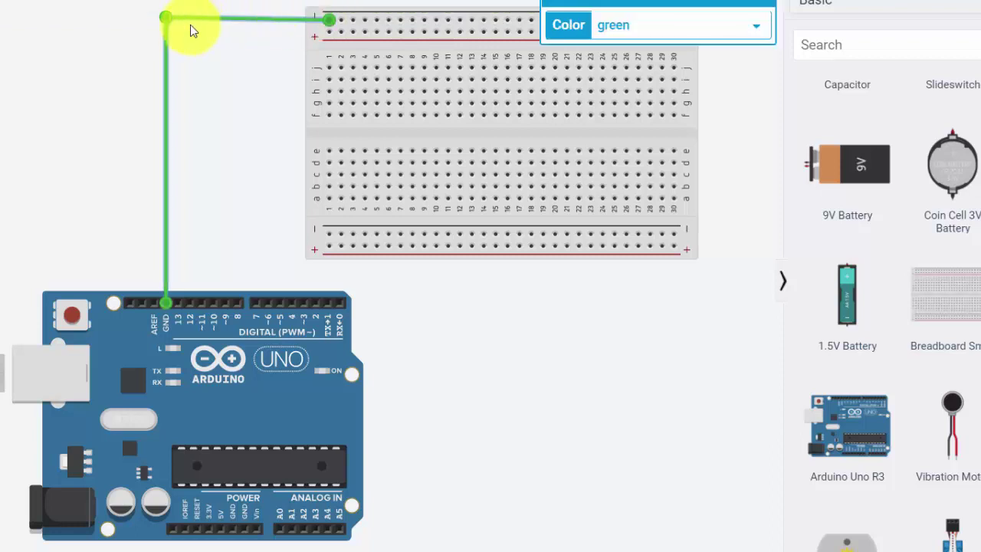
left_click_drag(167, 18, 166, 21)
left_click(258, 204)
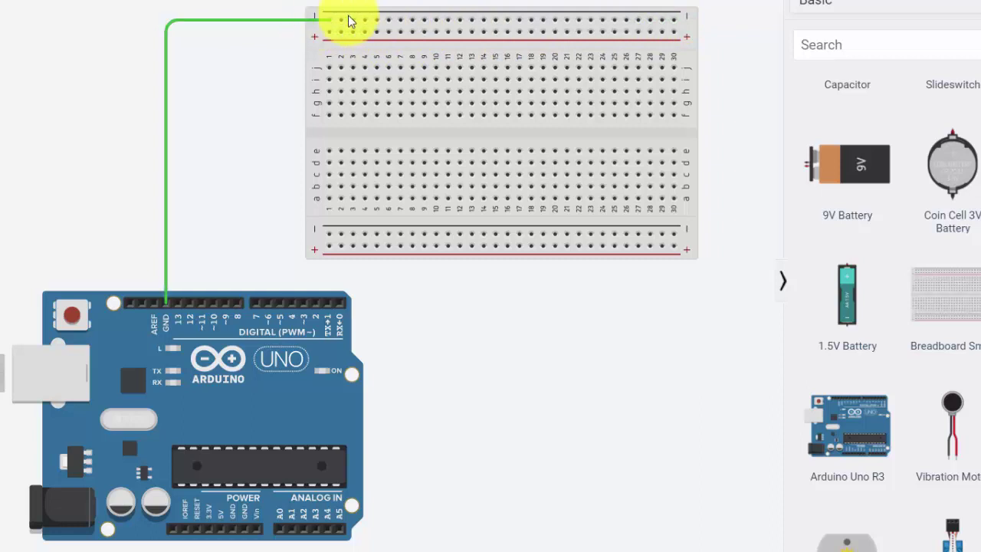
- Run a wire around the breadboard's right side from the top negative rail to the bottom negative rail
left_click(675, 20)
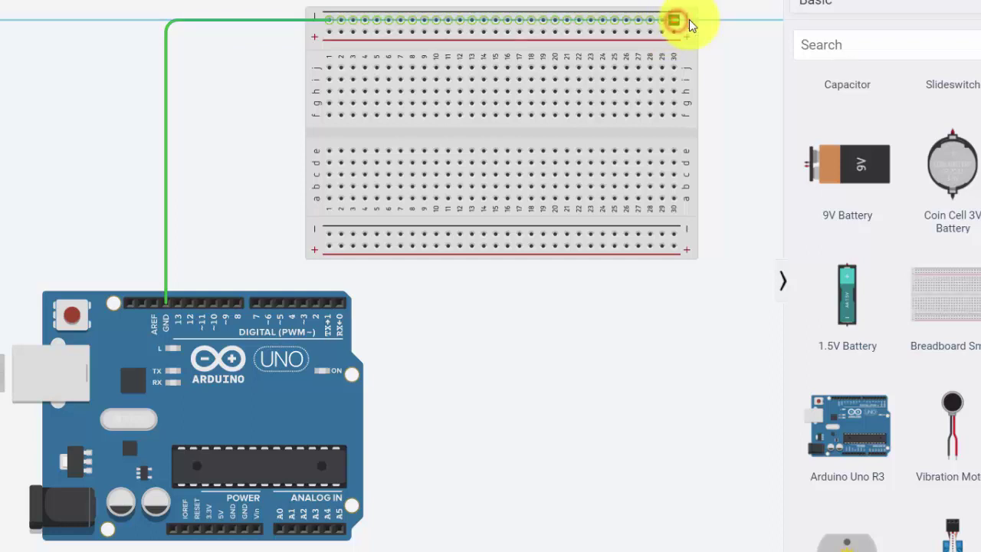
left_click(732, 21)
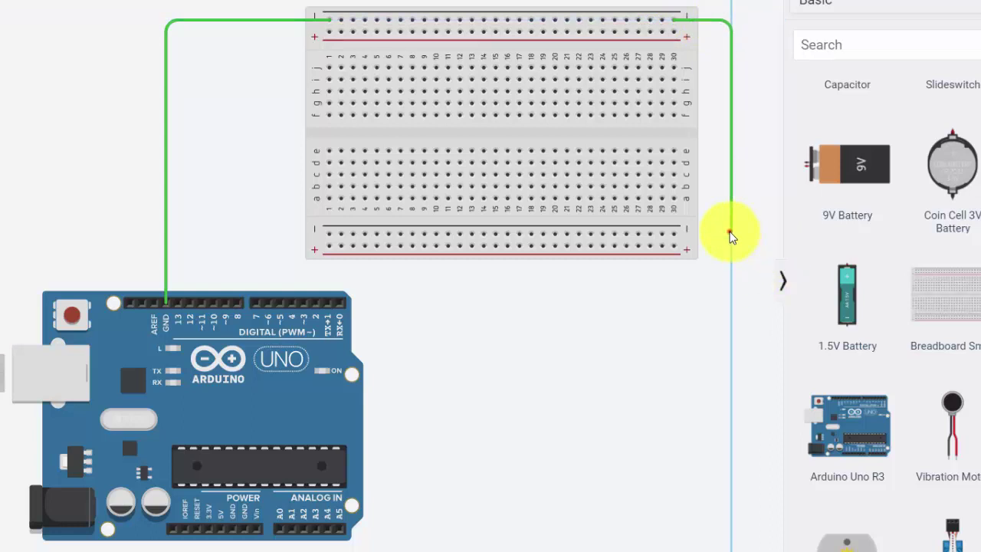
left_click(731, 231)
left_click(675, 233)
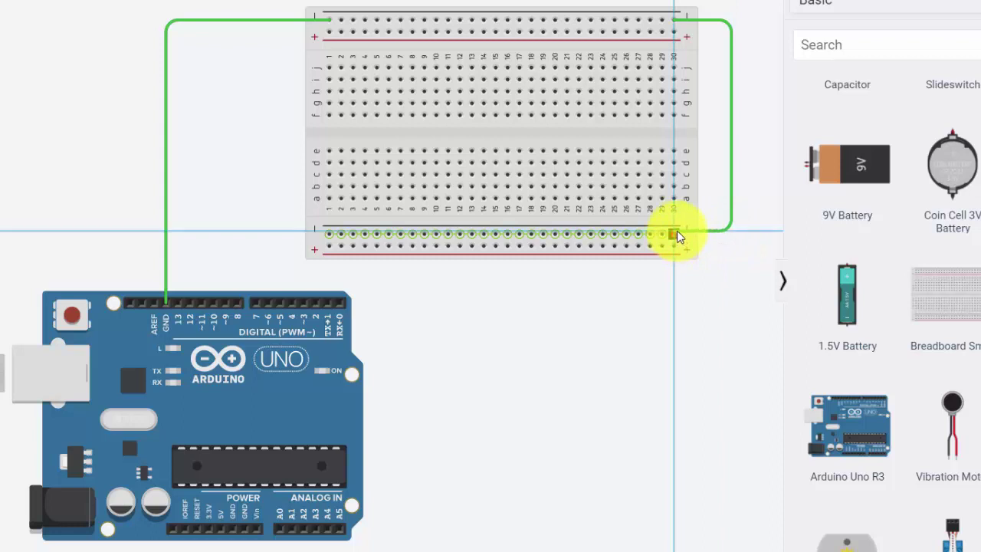
left_click(675, 233)
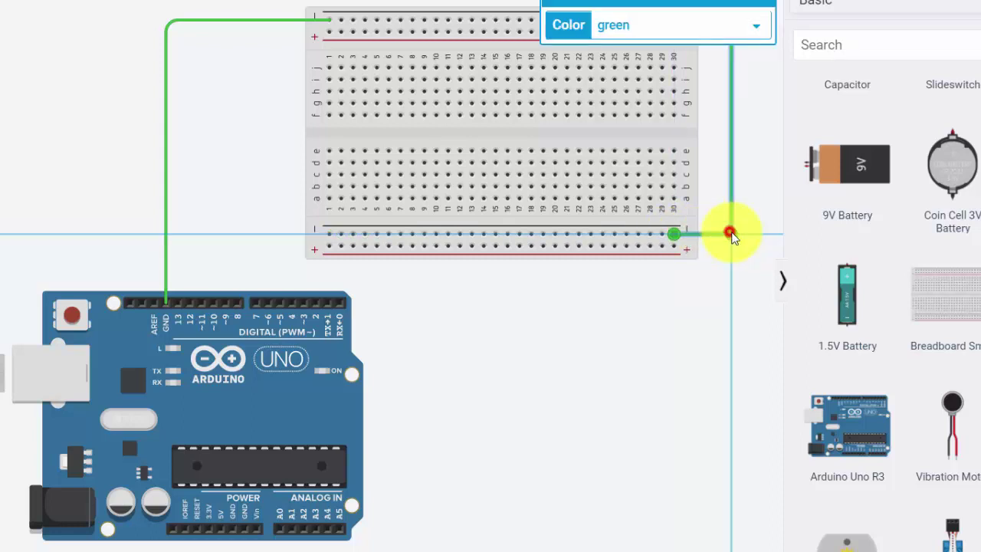
left_click(751, 350)
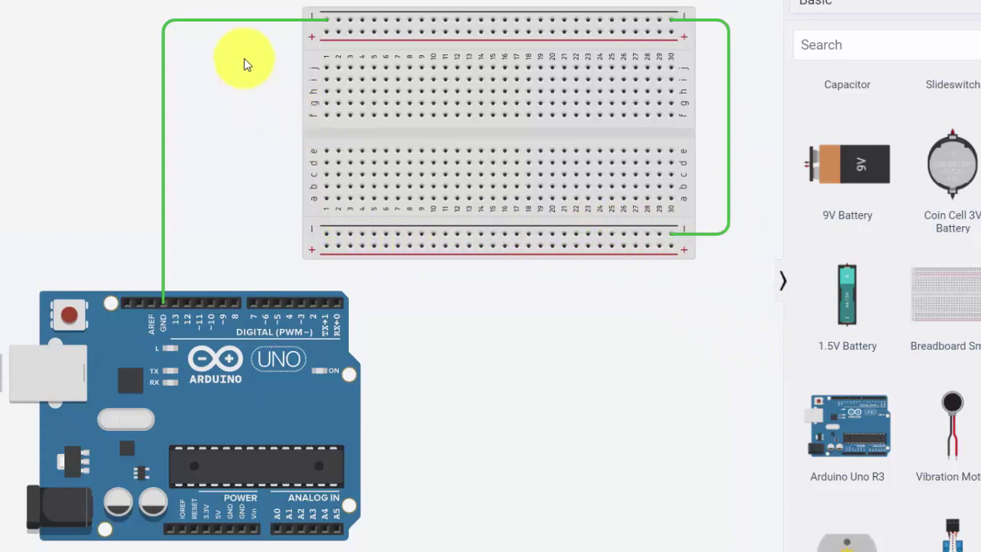
- Set both the GND wire and the rail-to-rail wire colour to black
left_click(217, 23)
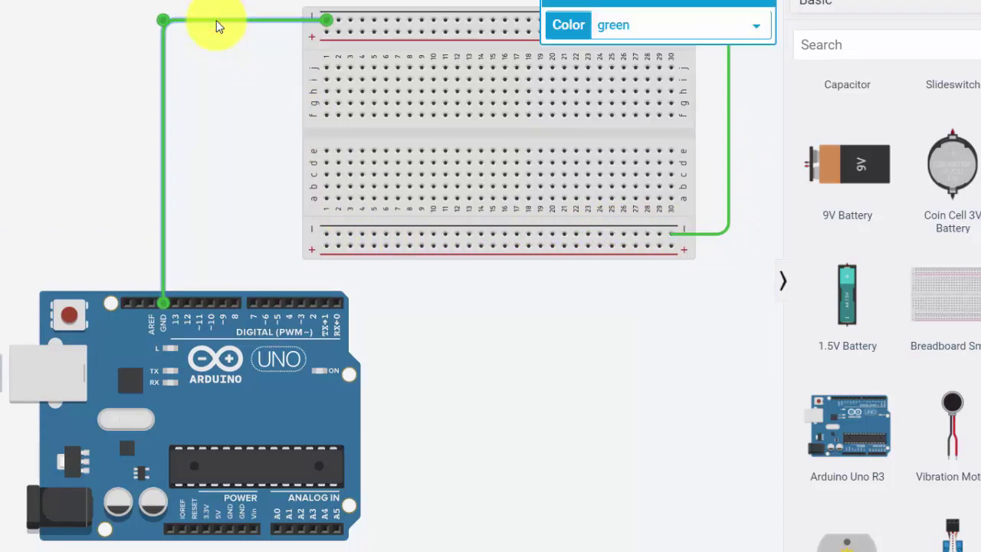
left_click(648, 30)
left_click(617, 45)
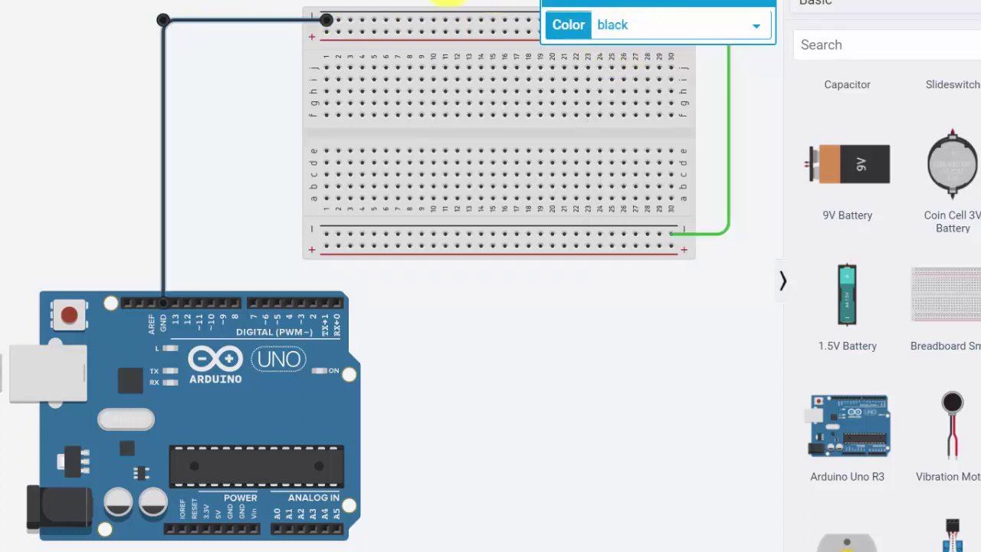
left_click(448, 4)
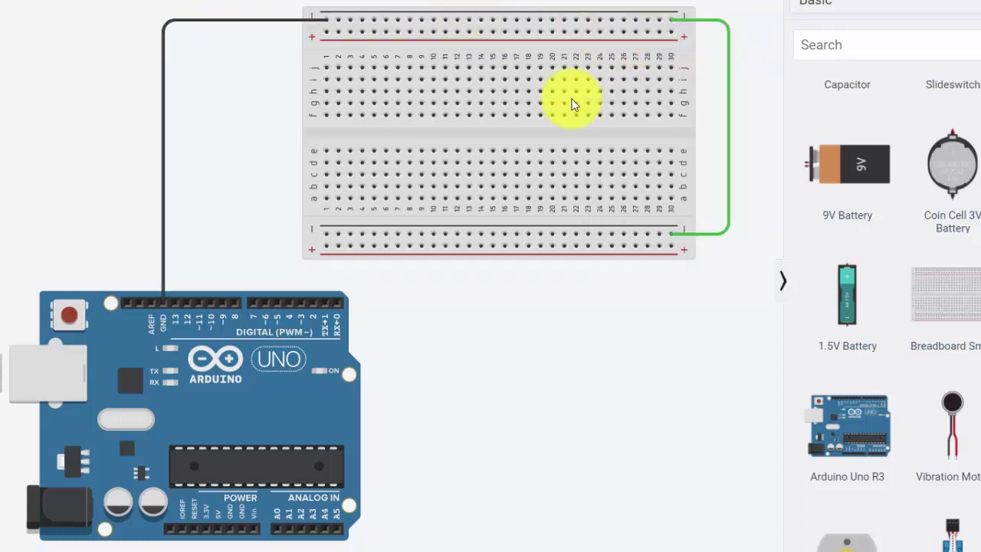
left_click(730, 204)
left_click(624, 29)
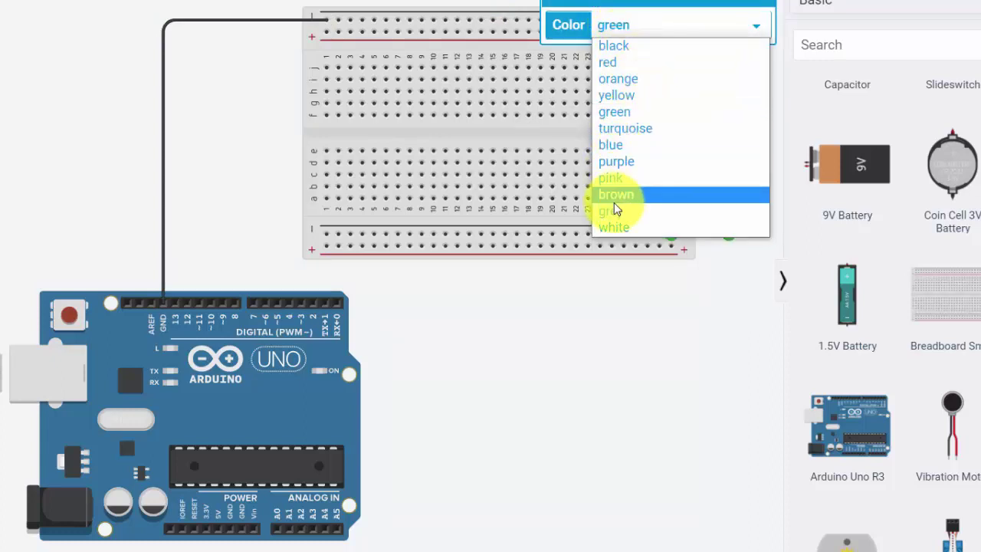
left_click(618, 48)
left_click(623, 291)
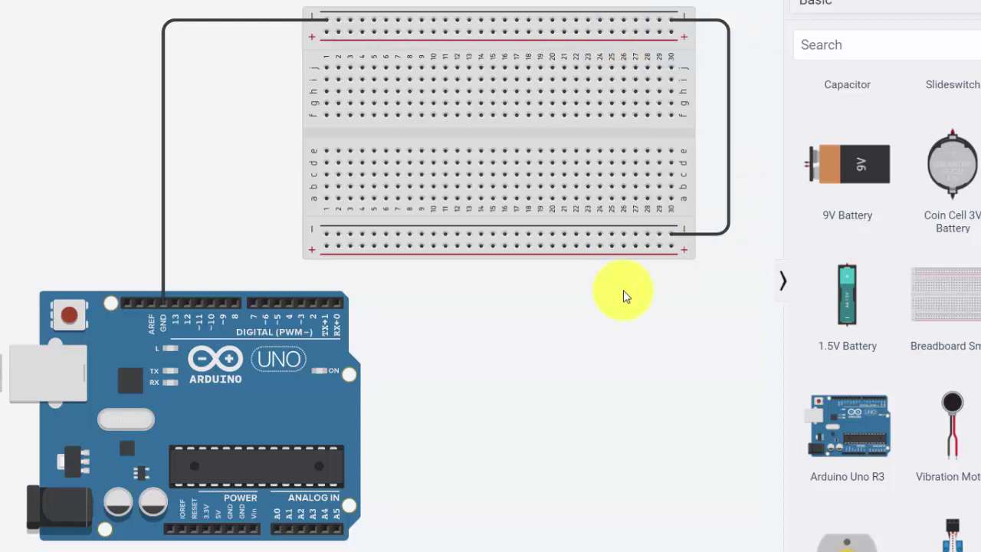
- Find a resistor in the parts library and seat it from the top ground rail into column 5
left_click(861, 49)
type("resistor")
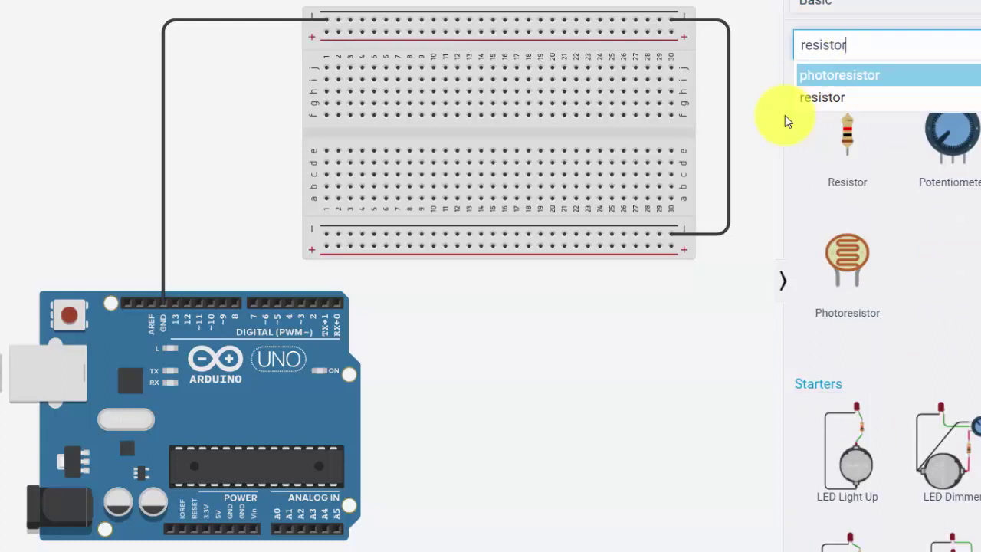
left_click_drag(845, 144, 384, 49)
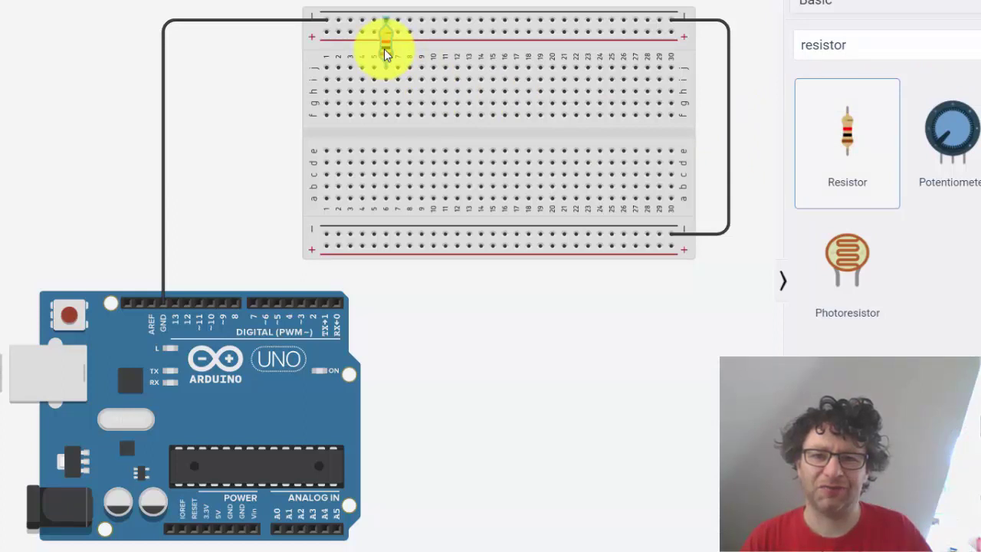
left_click_drag(384, 50, 383, 40)
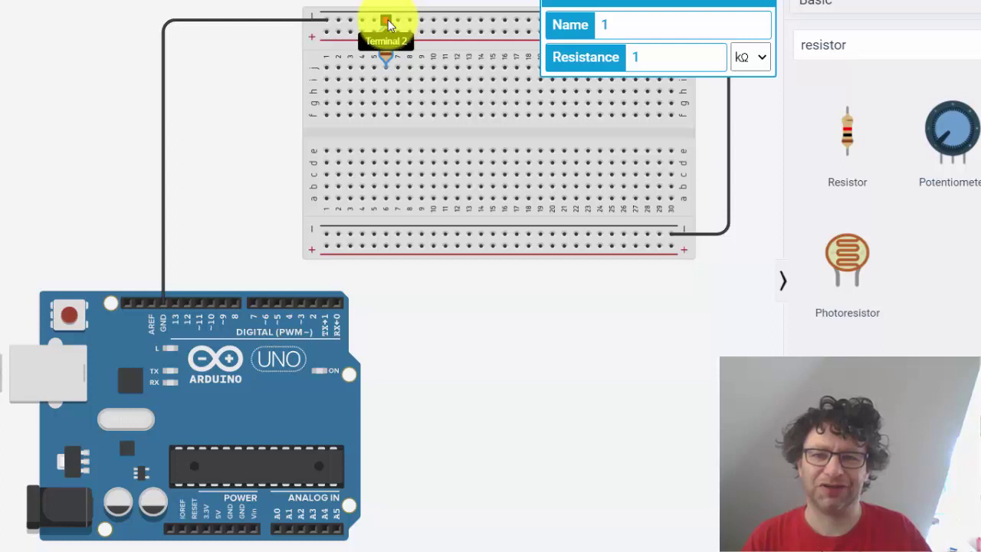
- Set the resistor's resistance to 10 kΩ
left_click(651, 62)
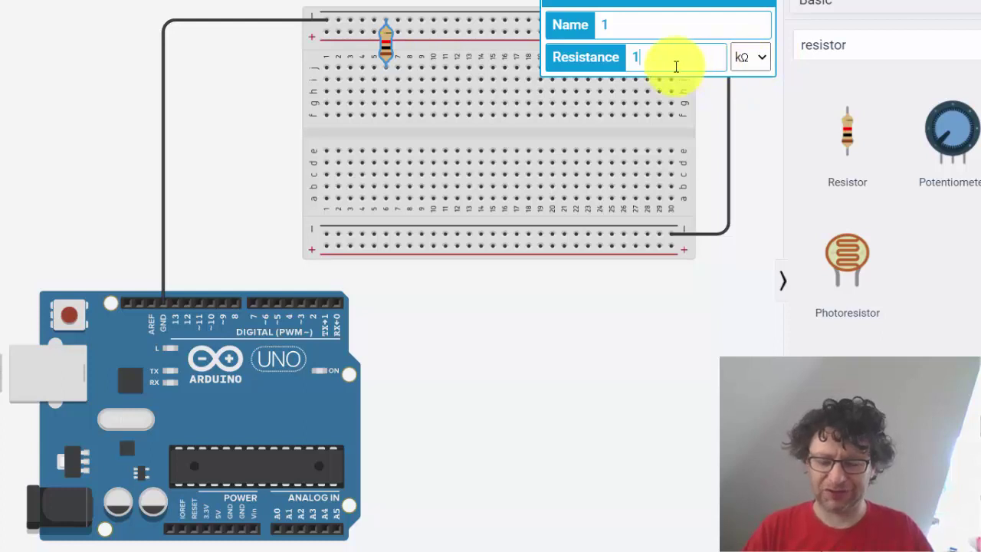
type("0")
left_click(617, 405)
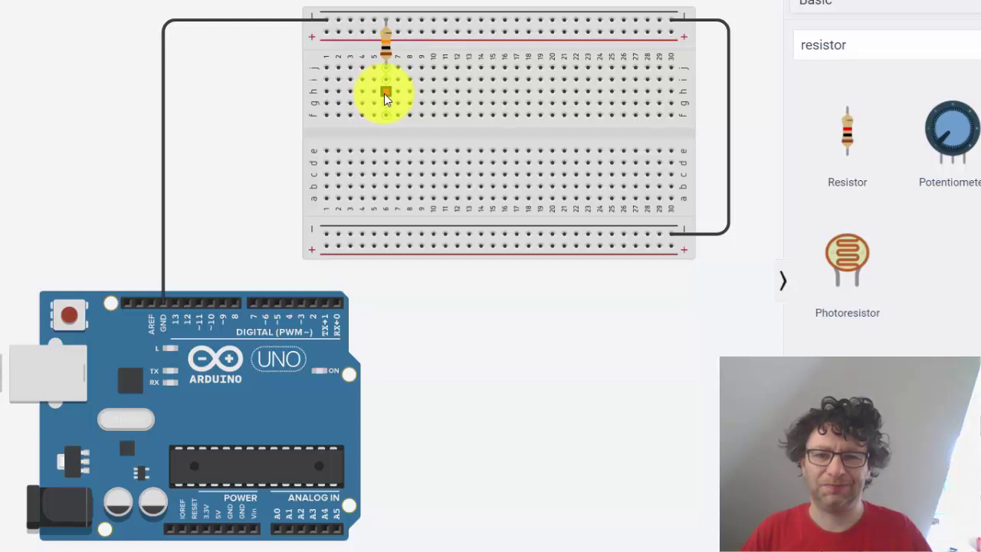
- Connect the resistor's lower lead in column 5 to Arduino digital pin 2 with a right-angle wire
left_click_drag(385, 93, 385, 81)
left_click(384, 79)
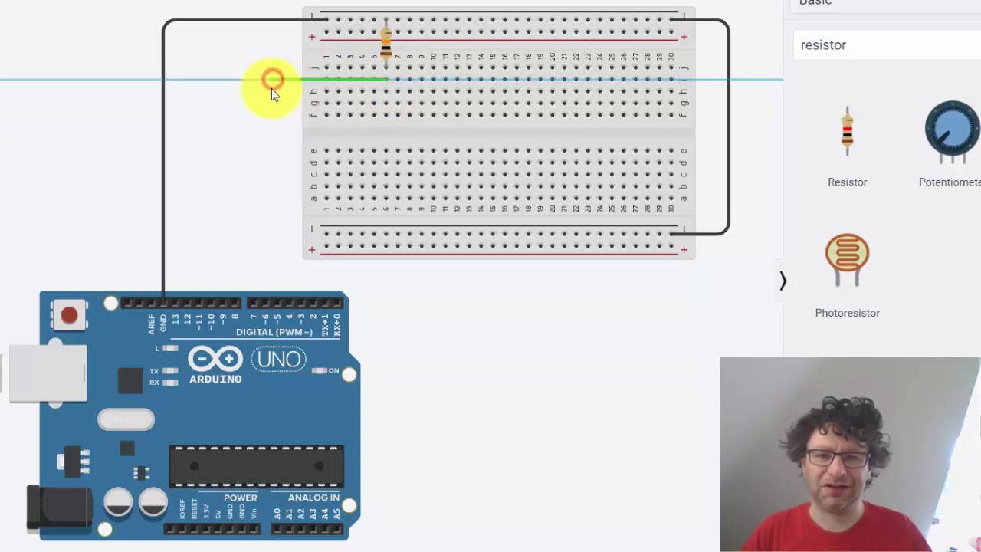
left_click(273, 79)
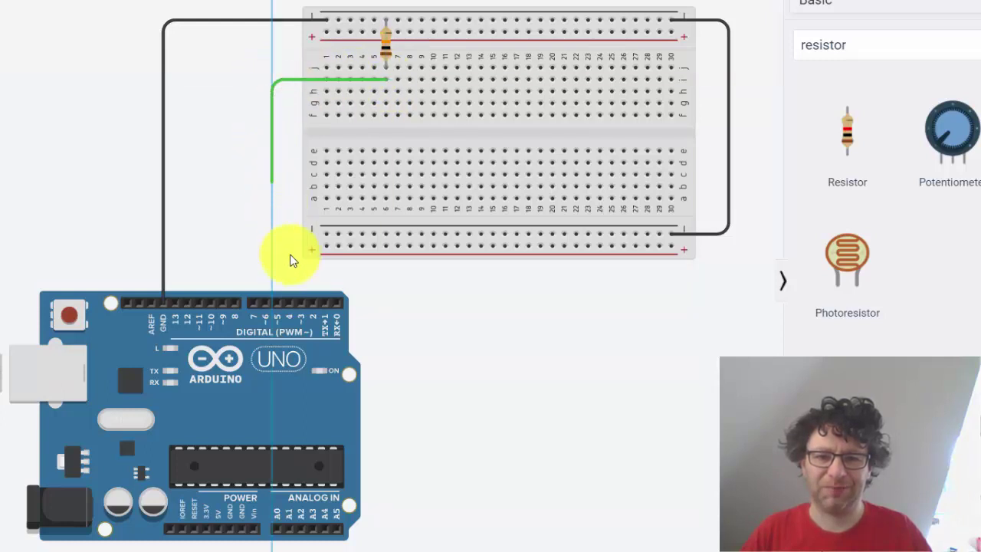
left_click(313, 303)
left_click_drag(269, 80, 303, 79)
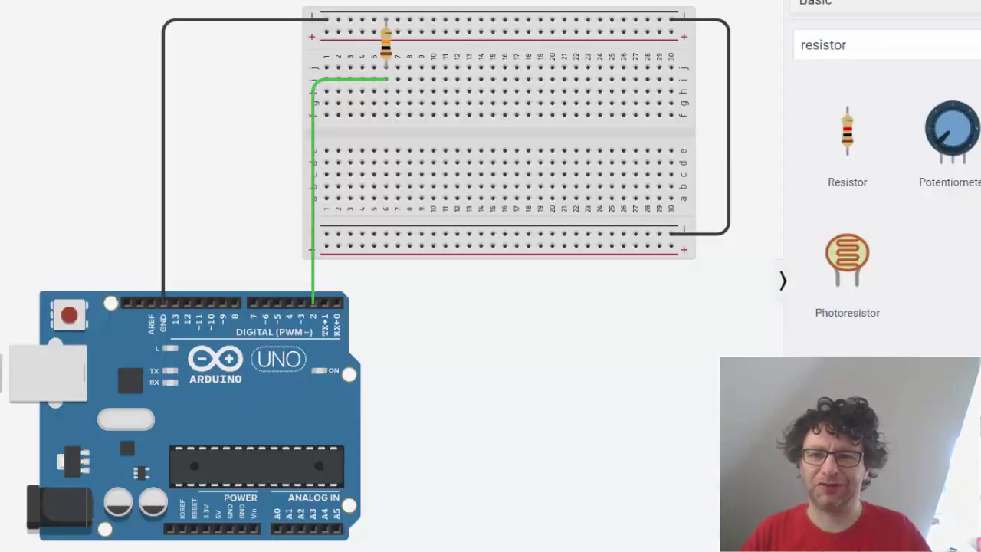
- Search the parts for 'push' and place a Pushbutton across the breadboard's centre gap below the resistor
left_click(858, 48)
key("BackSpace")
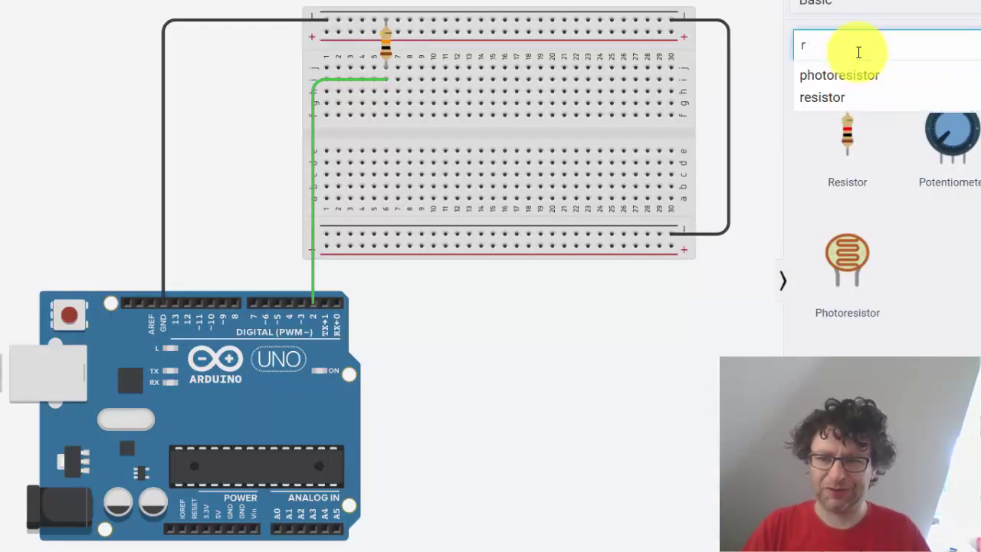
key("BackSpace")
type("push")
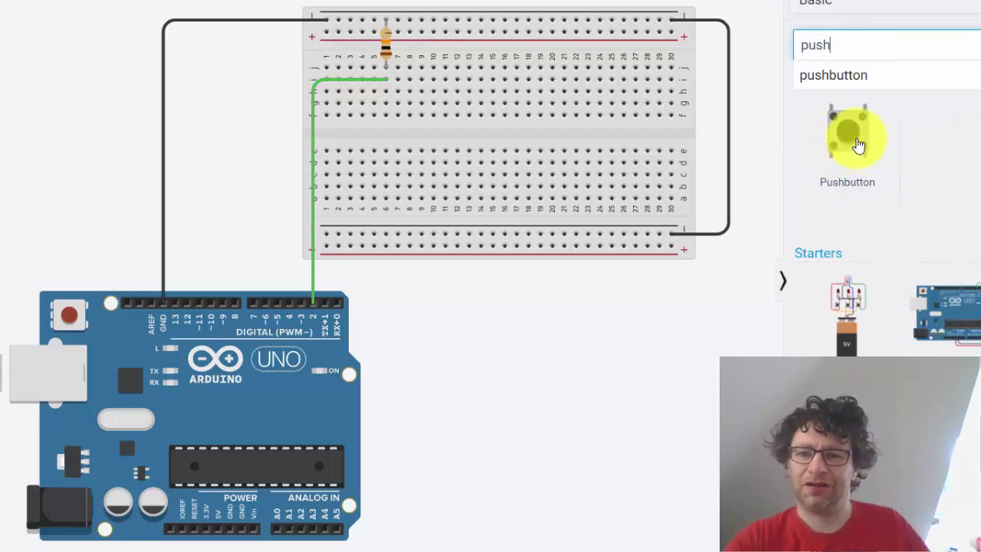
left_click_drag(853, 129, 440, 153)
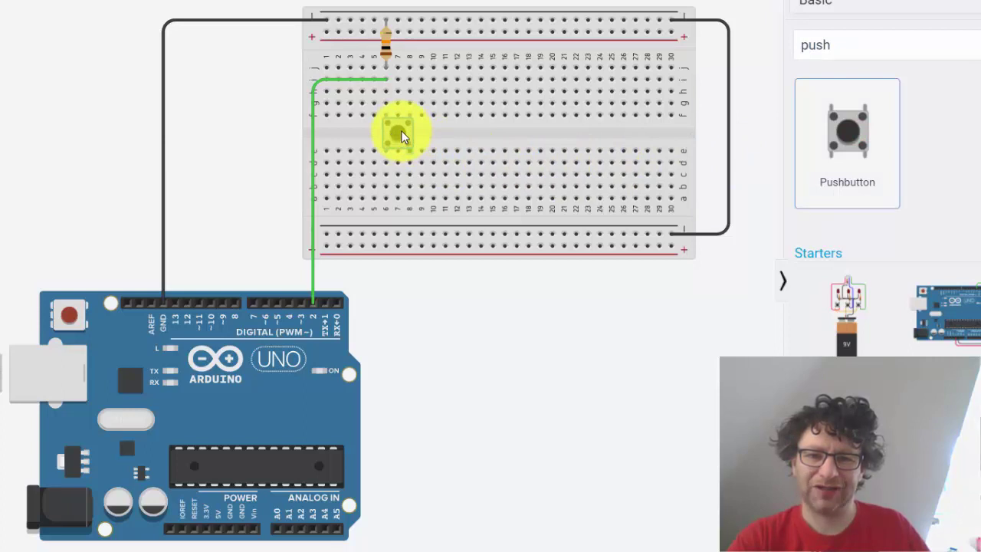
left_click_drag(401, 130, 401, 131)
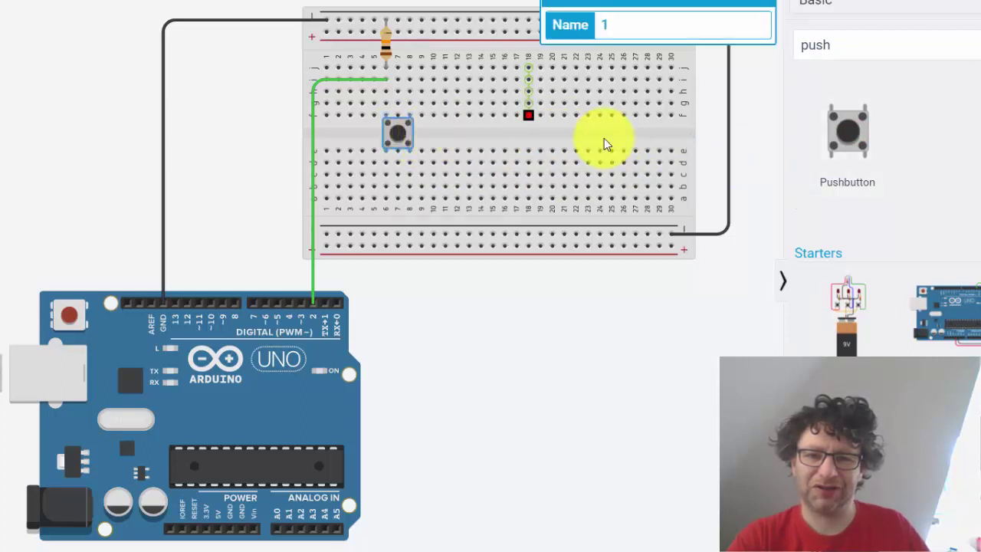
left_click(546, 359)
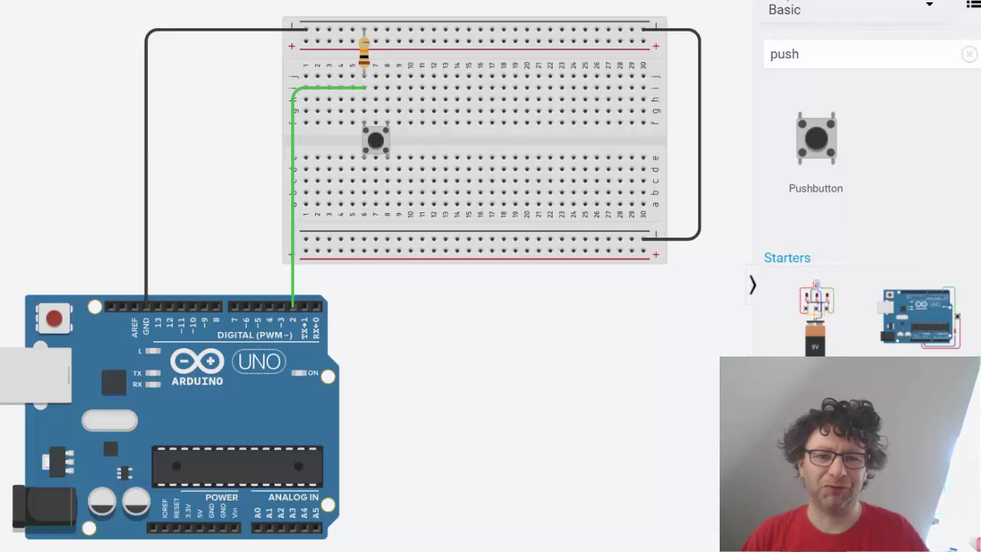
- Wire the pushbutton's lower column to the Arduino 5V pin and colour the wire red
left_click(387, 205)
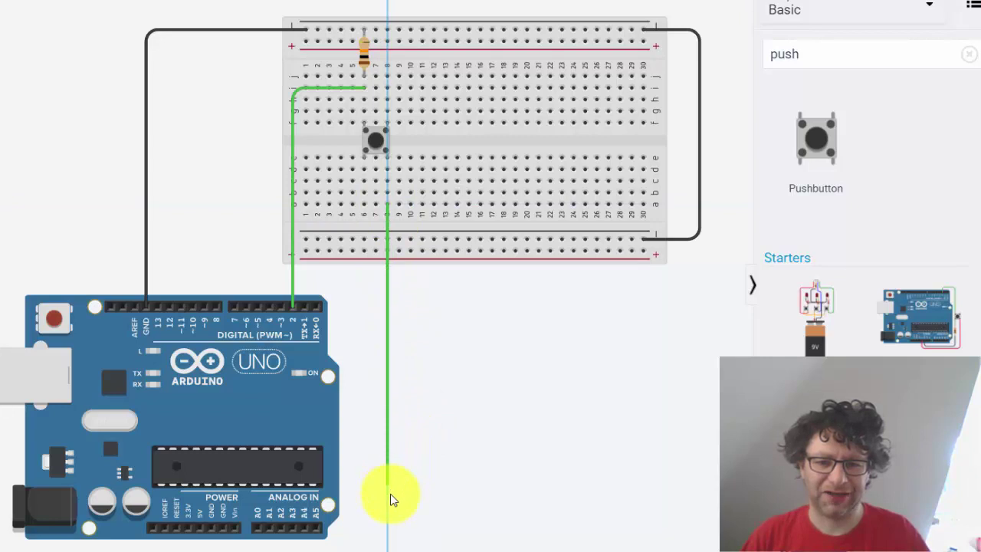
left_click(387, 525)
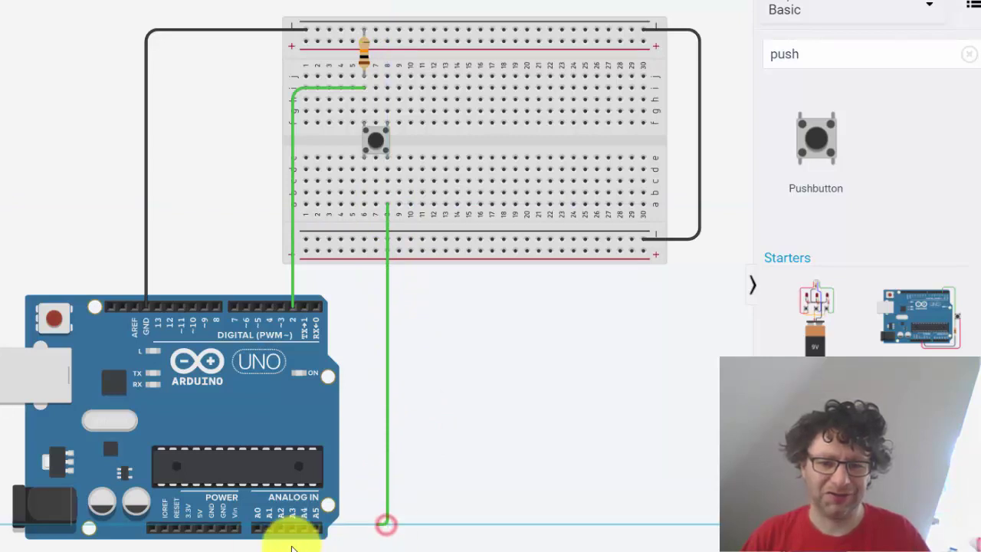
left_click(201, 529)
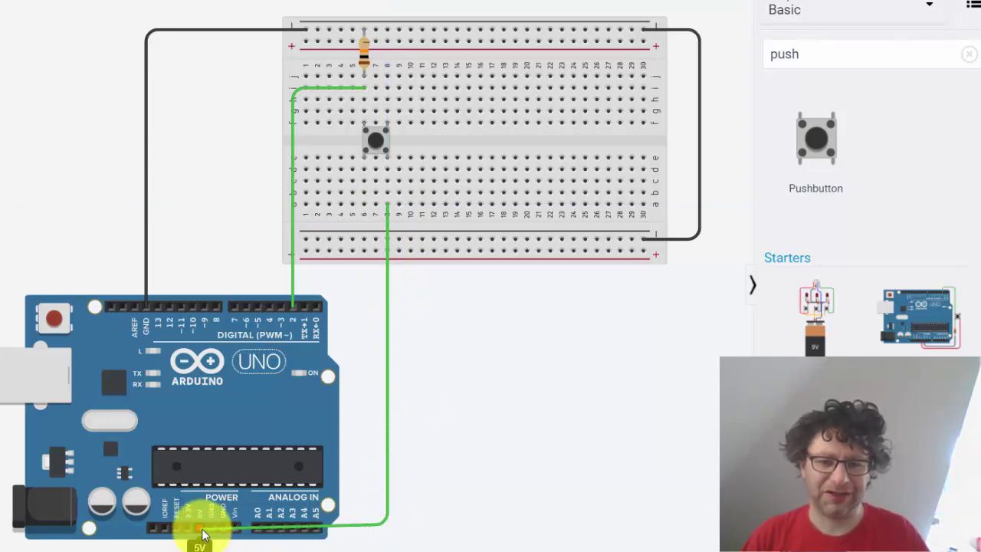
left_click(222, 528)
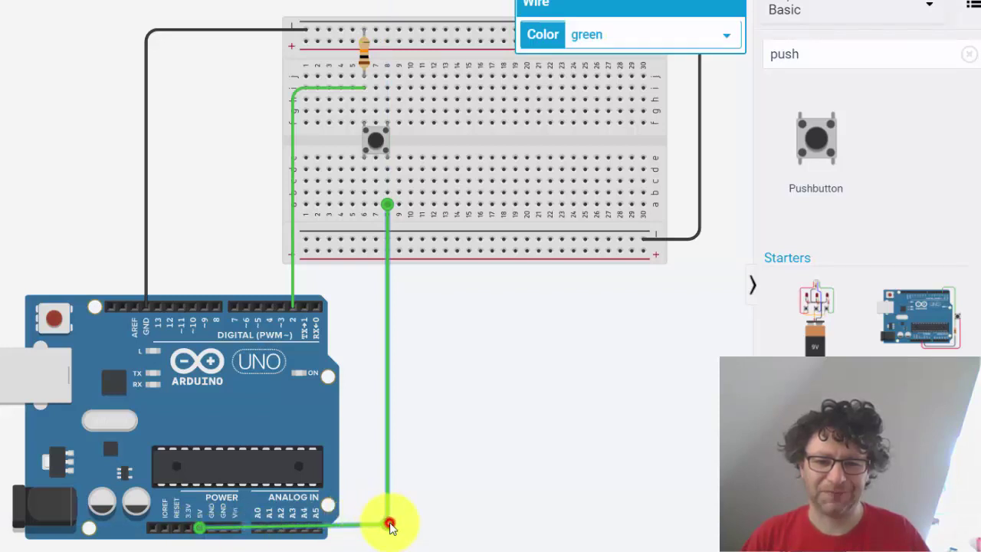
mouse_move(389, 525)
left_mouse_down()
mouse_move(392, 535)
mouse_move(388, 528)
left_mouse_up()
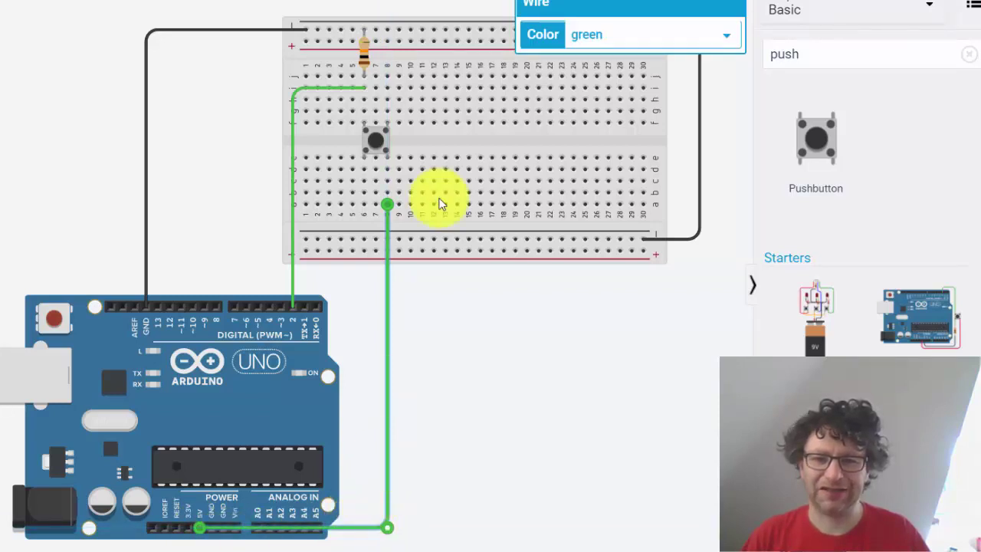
left_click(655, 35)
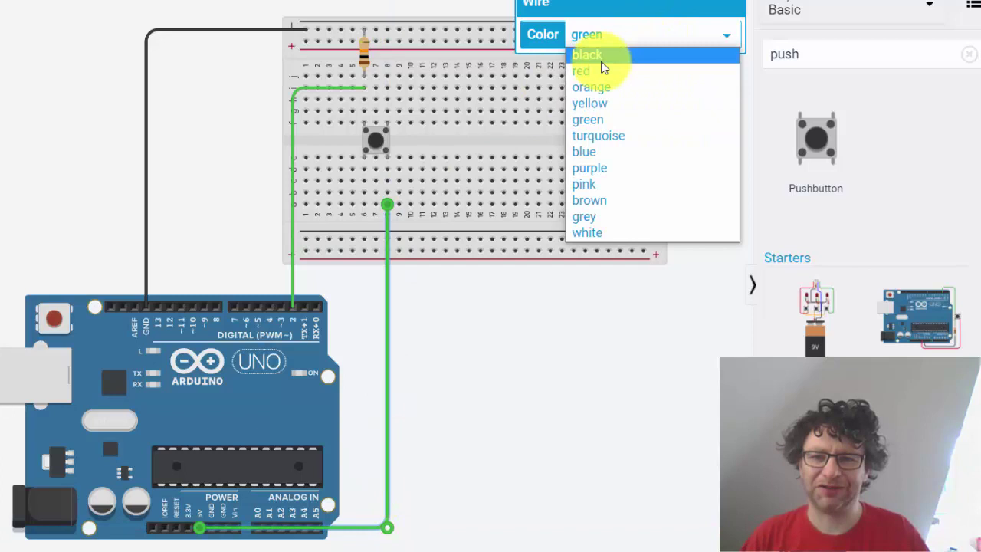
left_click(595, 73)
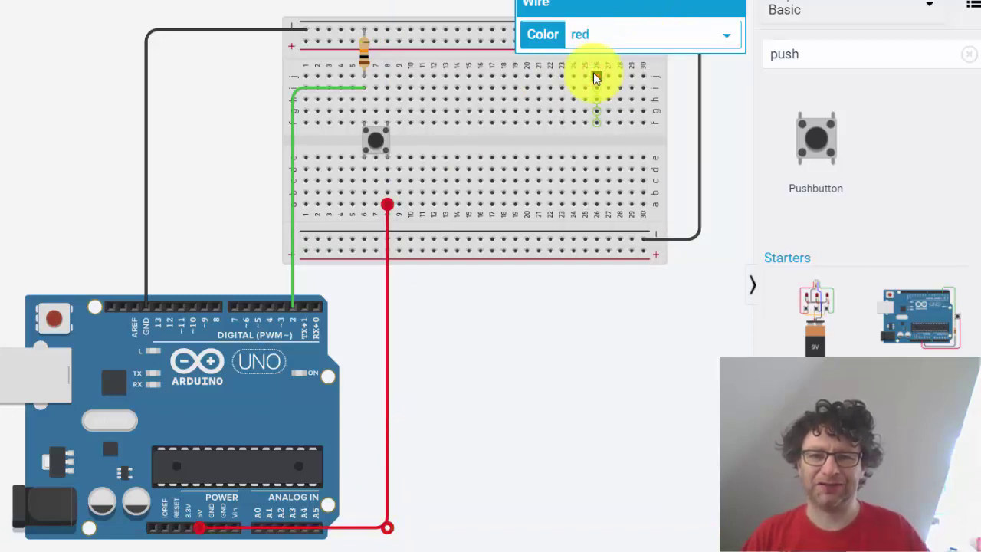
left_click(558, 363)
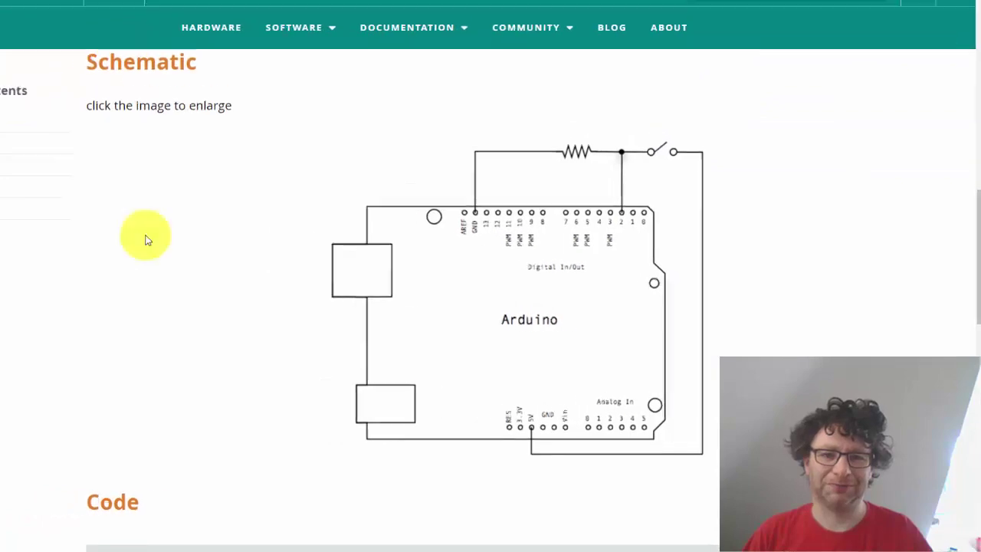
- Select the entire Button example sketch on arduino.cc for copying
scroll(147, 240, "down", 3)
scroll(375, 425, "down", 5)
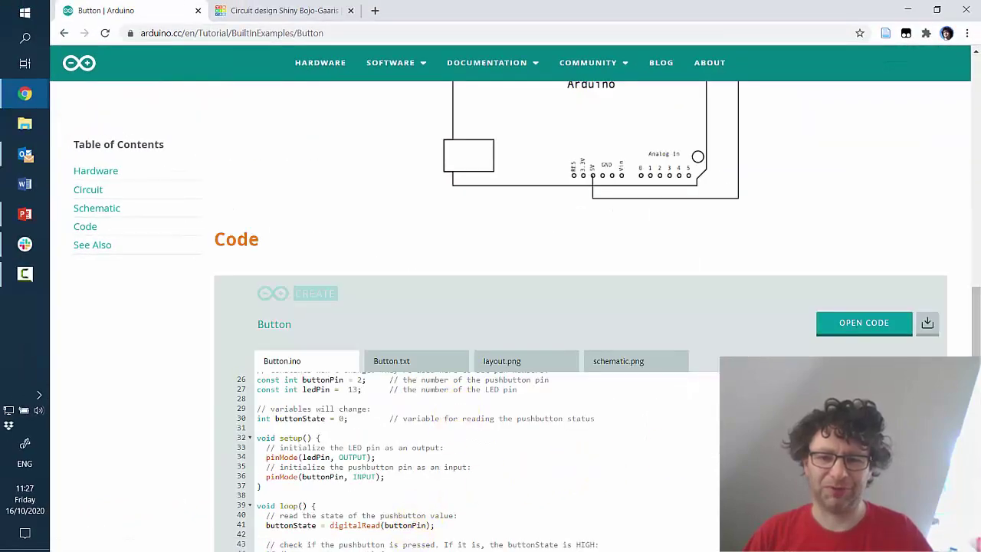
scroll(467, 317, "down", 3)
key("ctrl+a")
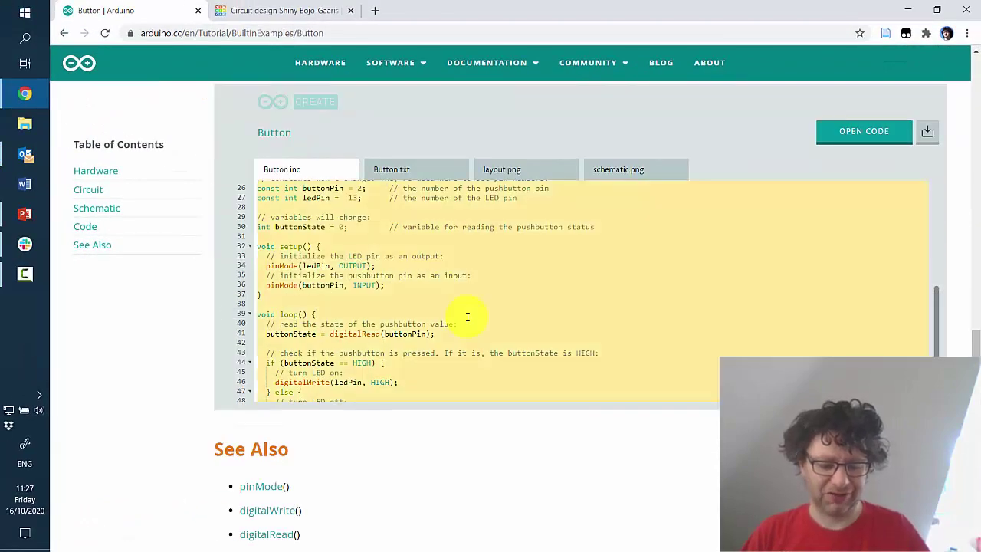
- Switch the Arduino code editor from Blocks to Text and paste the Button sketch over the blink code
left_click(280, 12)
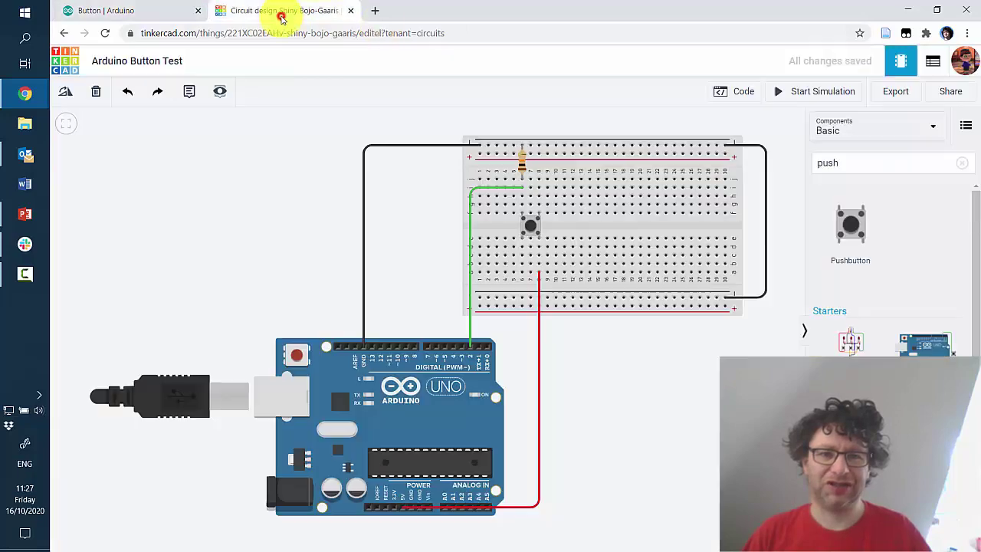
left_click(735, 95)
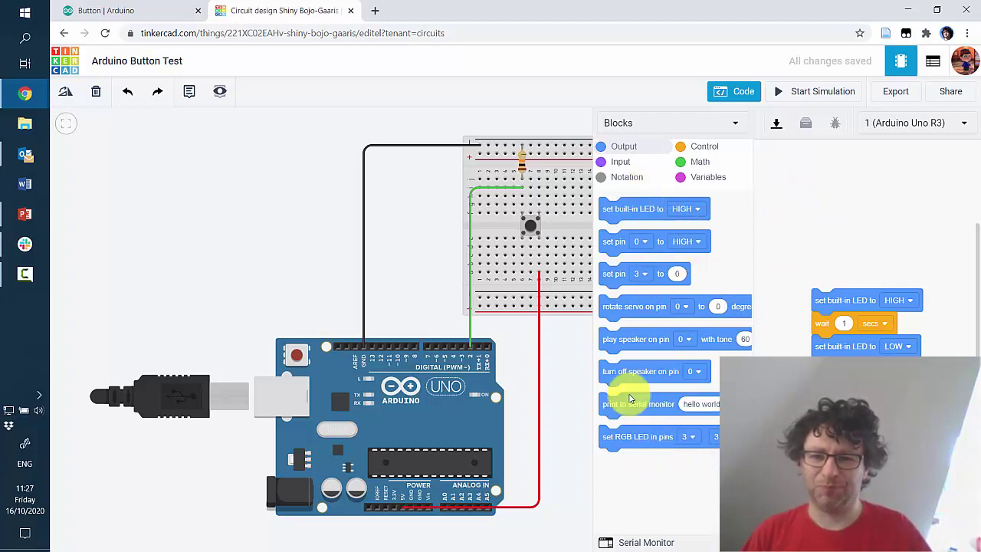
left_click(735, 125)
left_click(636, 181)
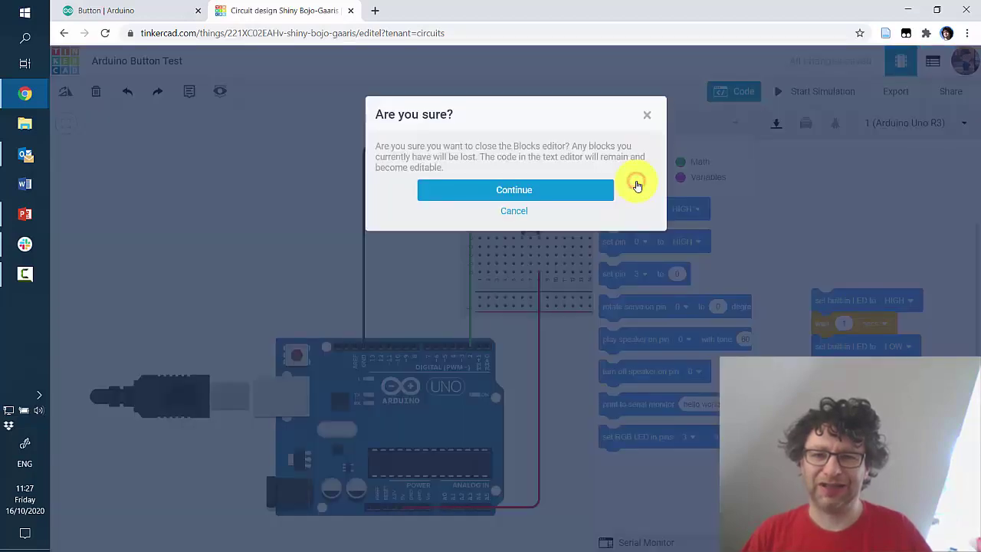
left_click(511, 191)
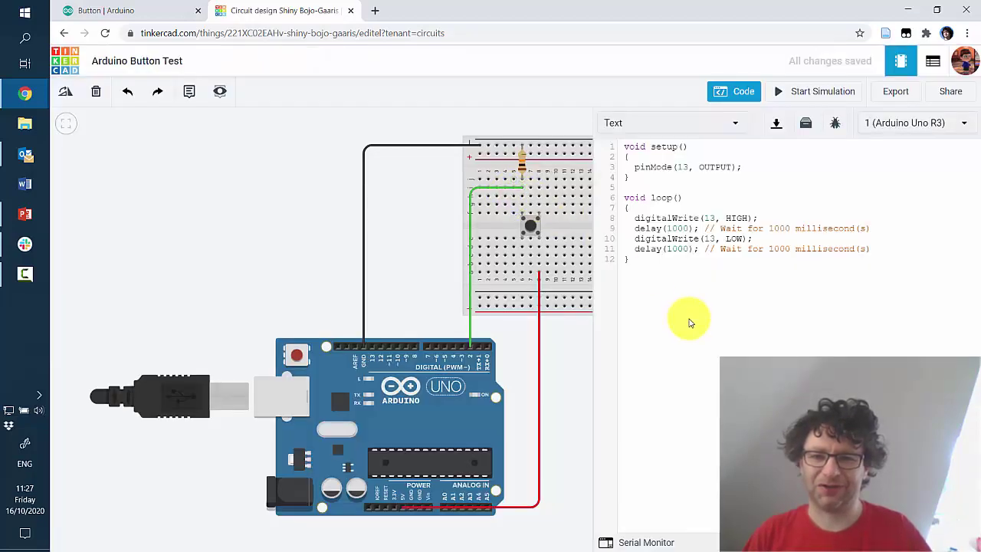
key("ctrl+a")
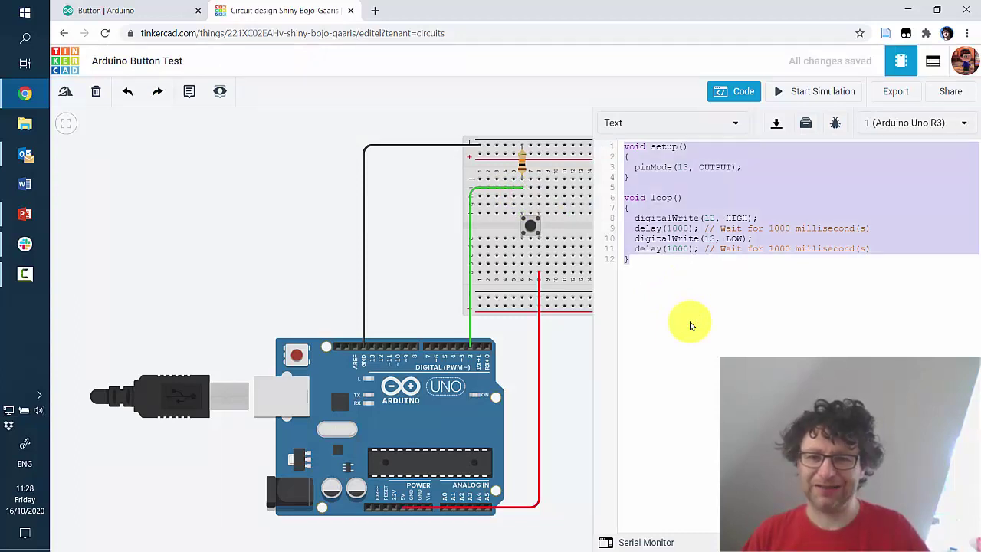
key("ctrl+v")
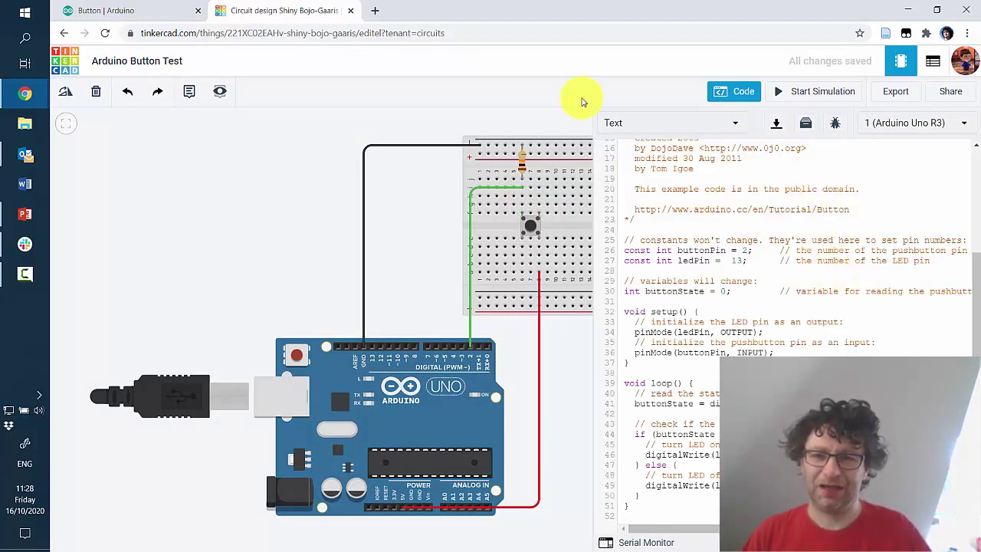
- Close the code editor and start the circuit simulation
left_click(756, 96)
left_click(821, 95)
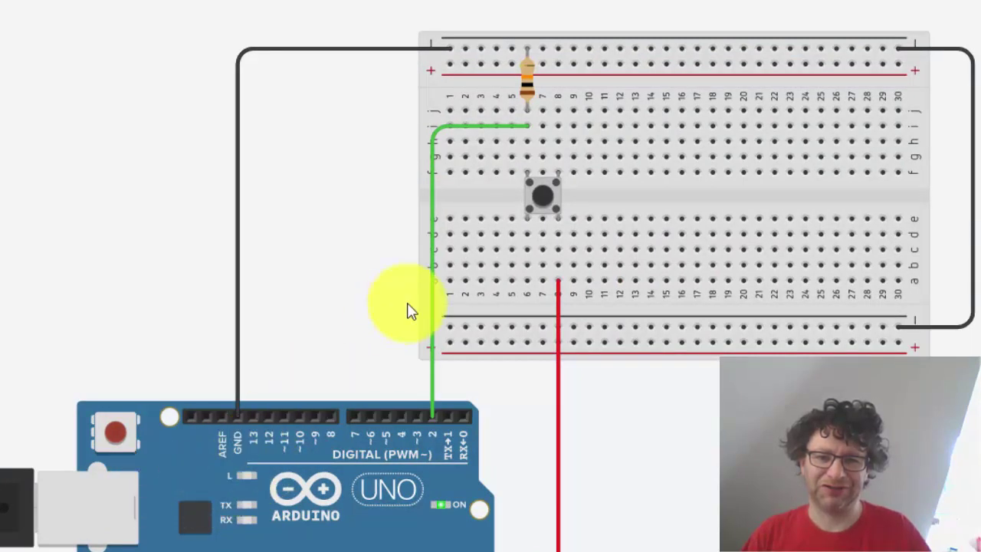
- Press the simulated pushbutton to light the Arduino's onboard L LED
left_click(542, 201)
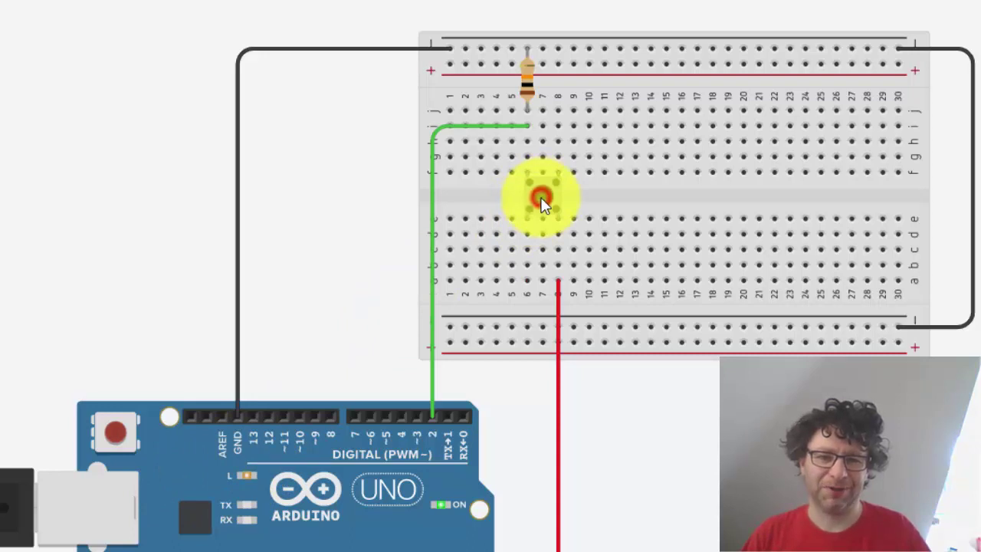